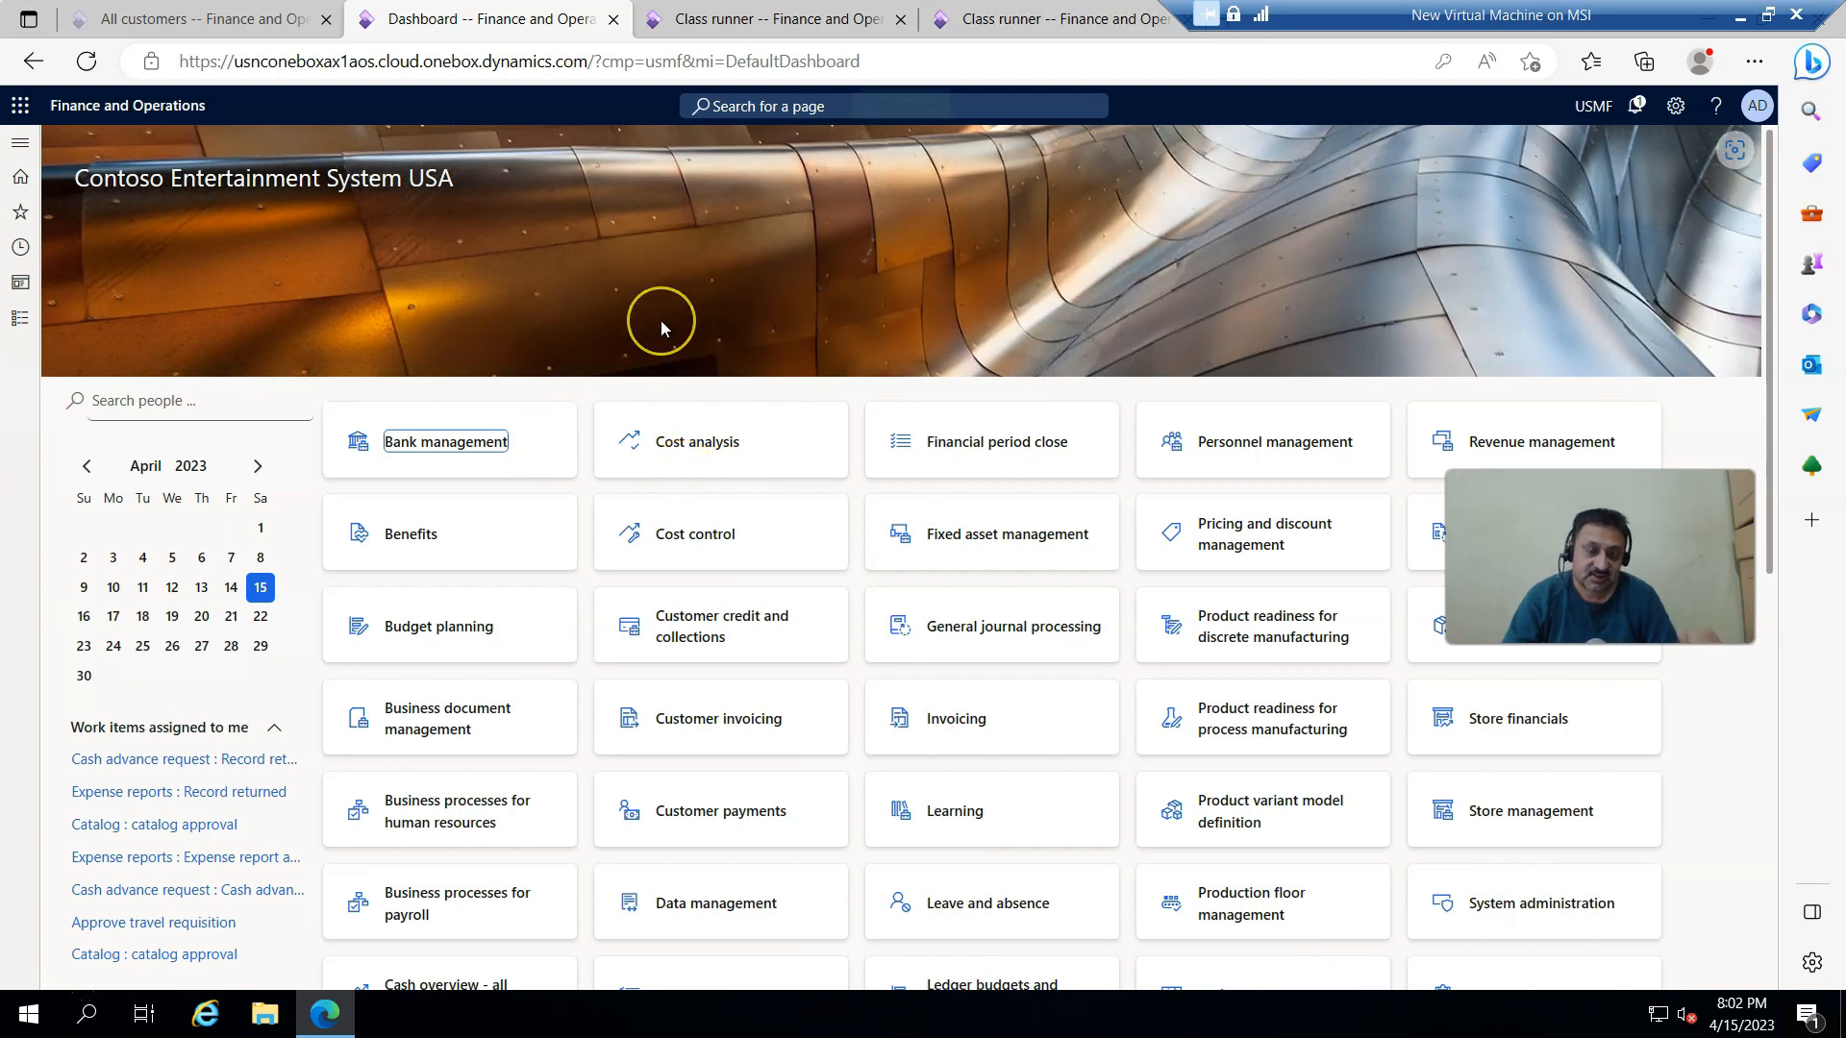
# - Check the installed product and platform version in the About information, and close it
pyautogui.click(1677, 105)
pyautogui.click(1715, 106)
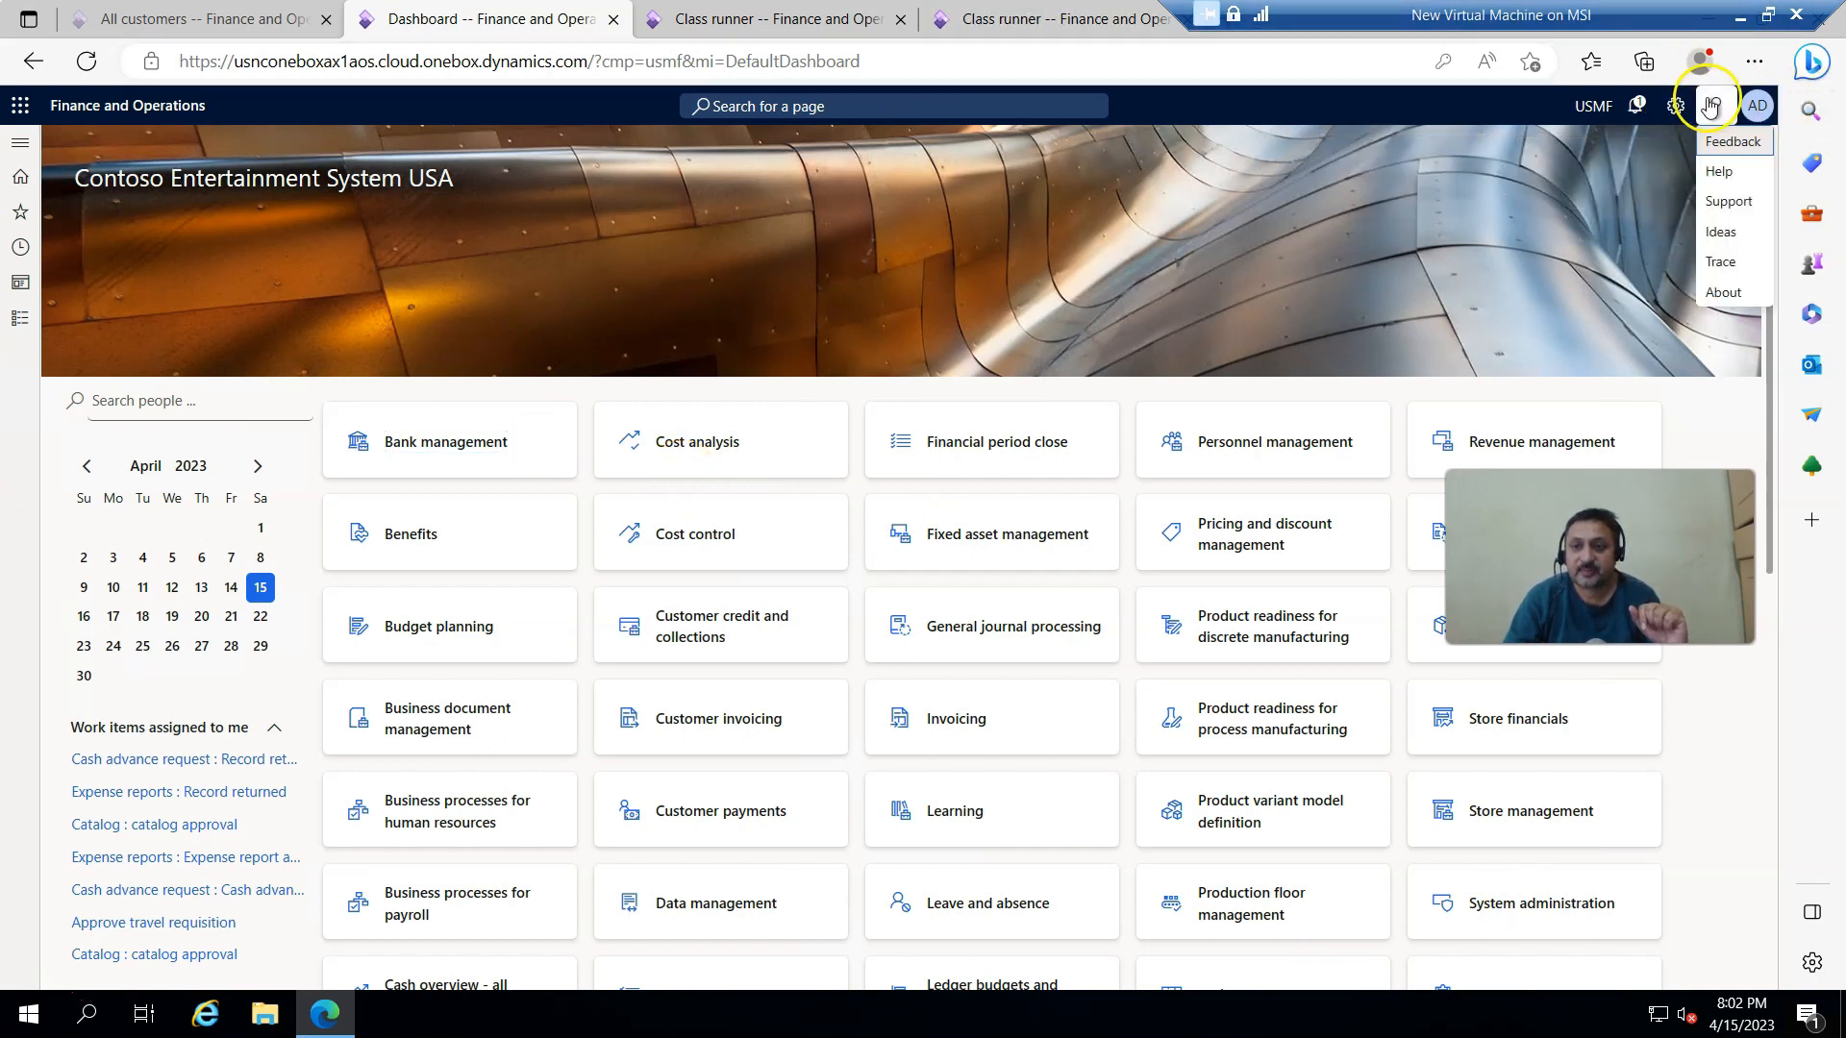
pyautogui.click(1720, 292)
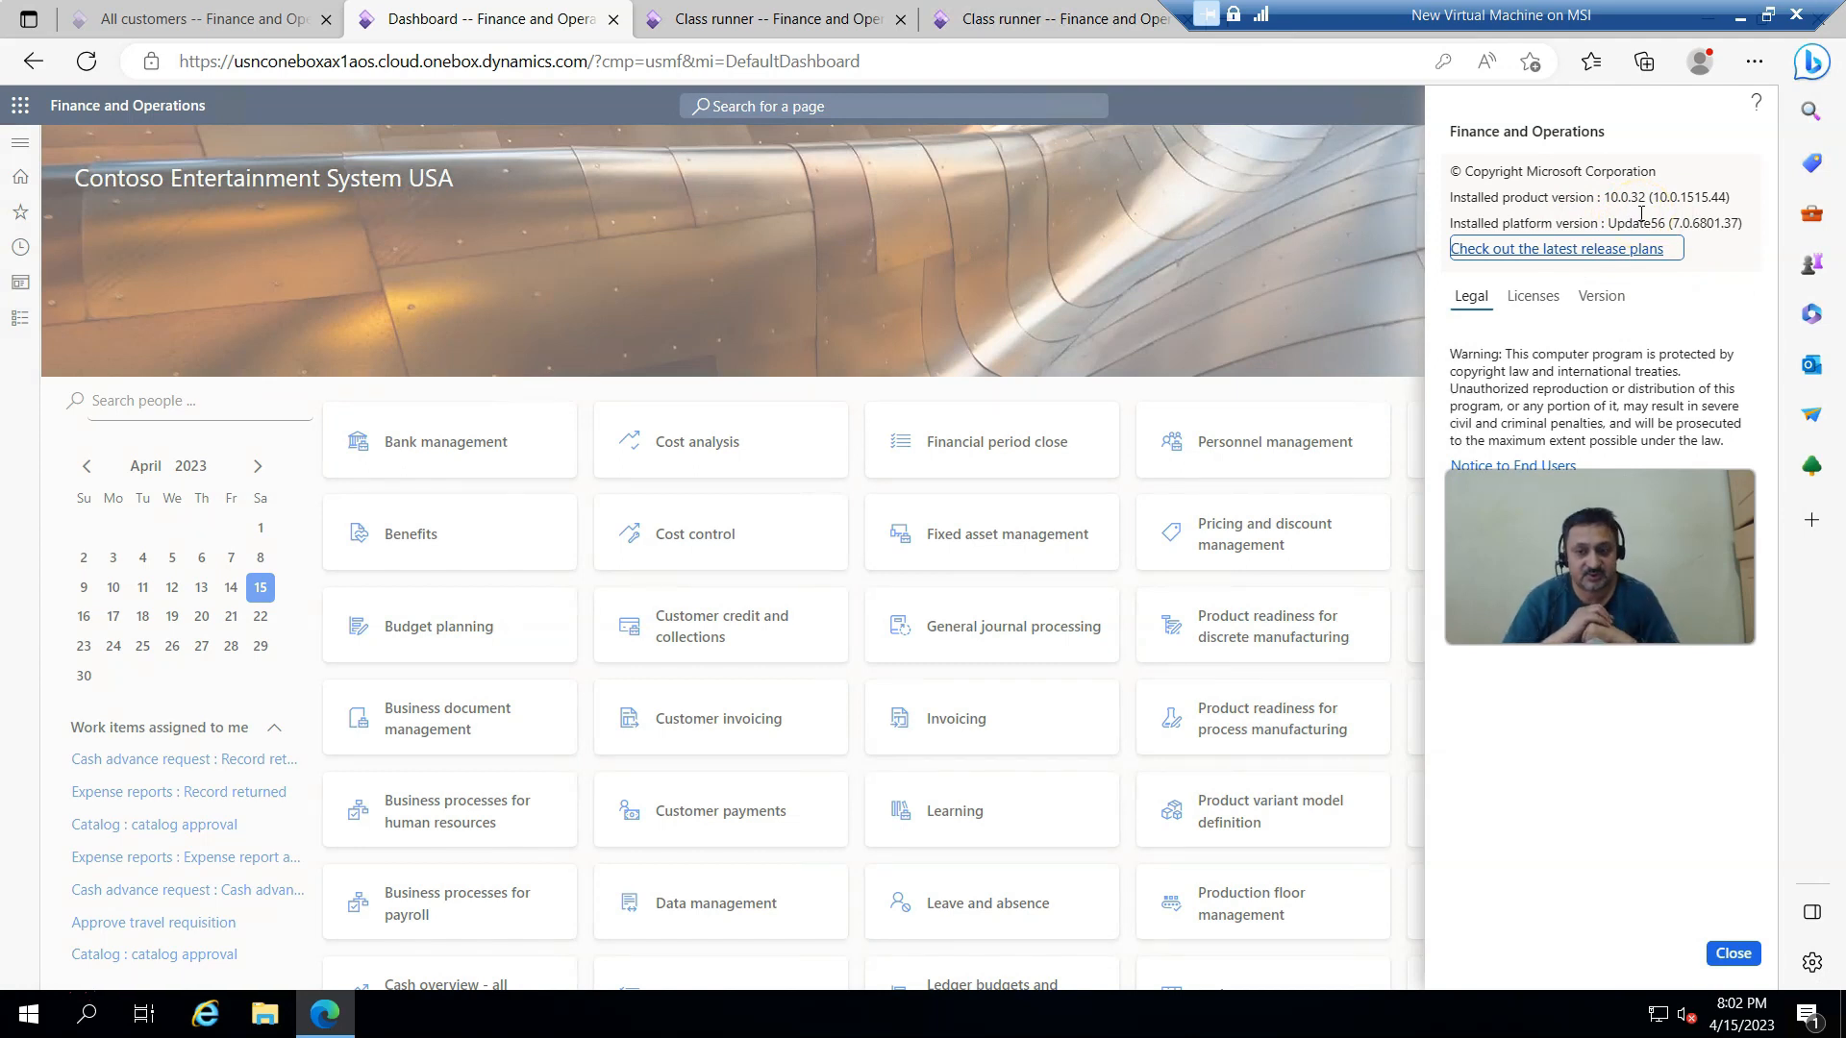
pyautogui.click(1733, 953)
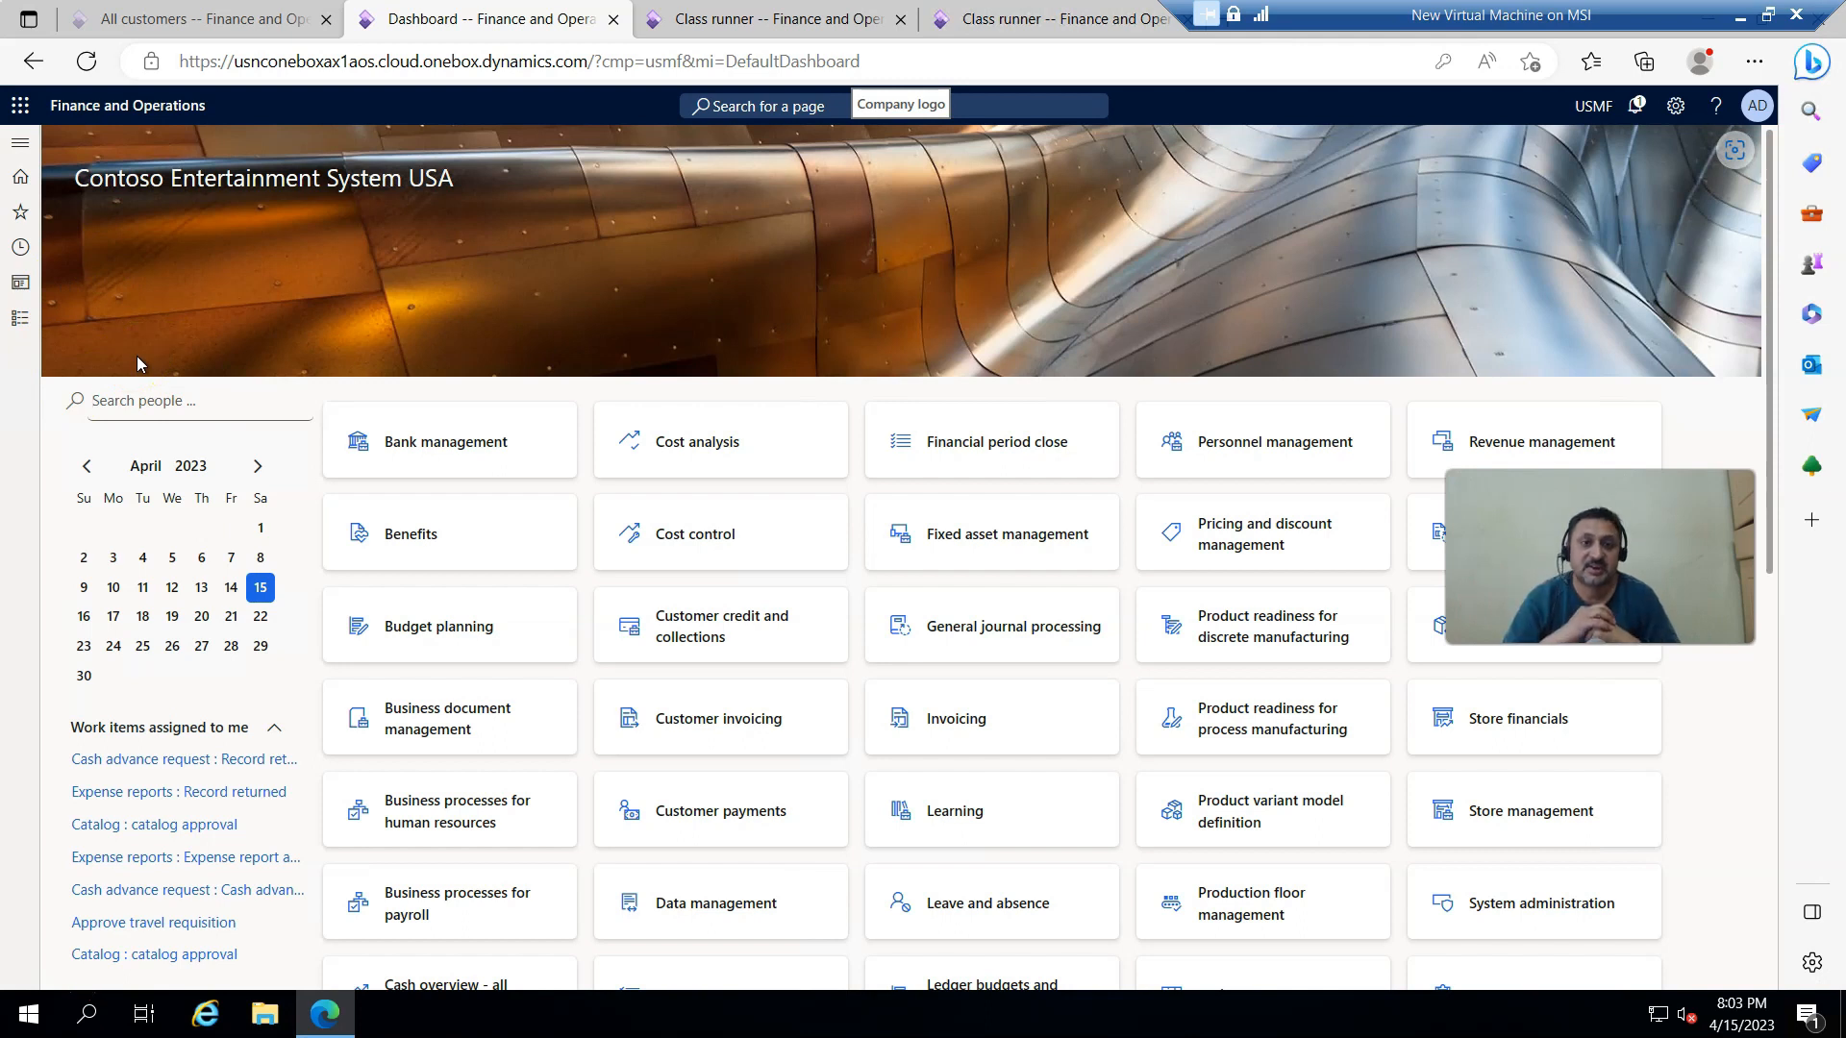
pyautogui.hotkey('ctrl', 't')
pyautogui.write('https://usnconeboxax1aos.cloud.onebox.dynamics.com/?mi=SysClassRunner&cls=WHSWorkExecuteForm')
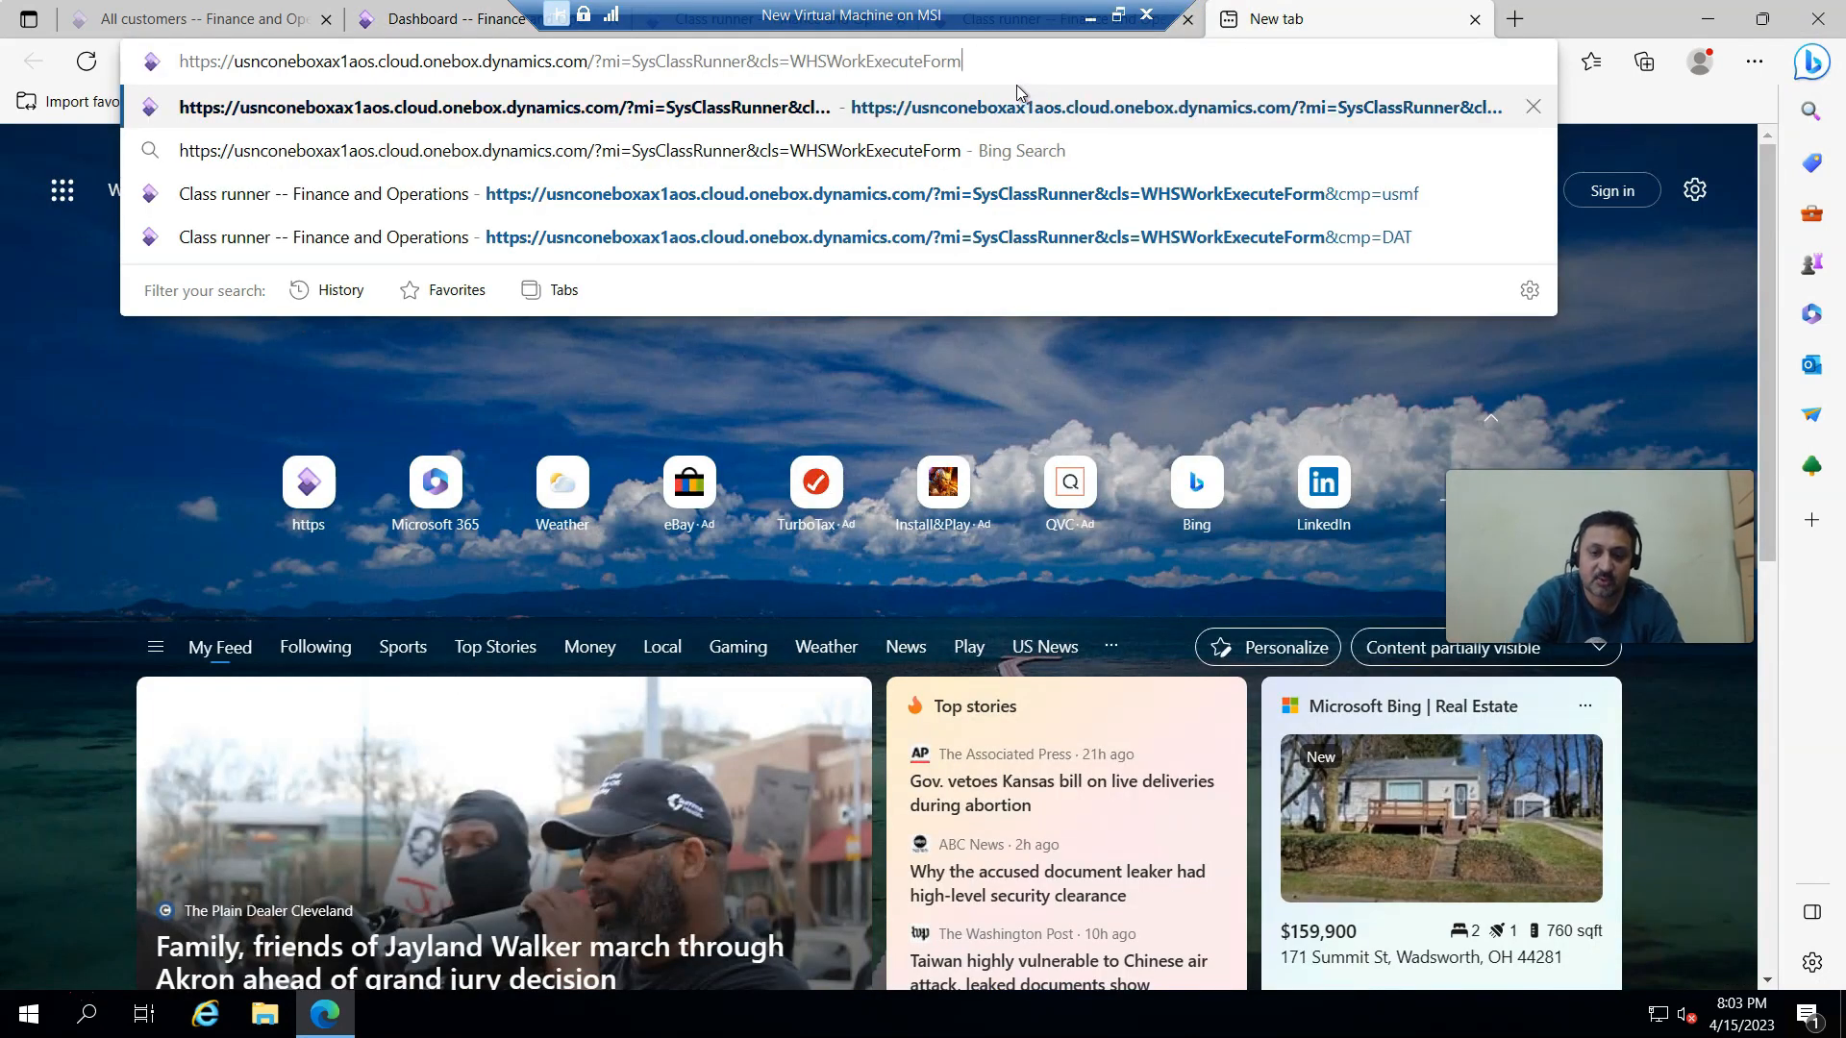
pyautogui.press('Return')
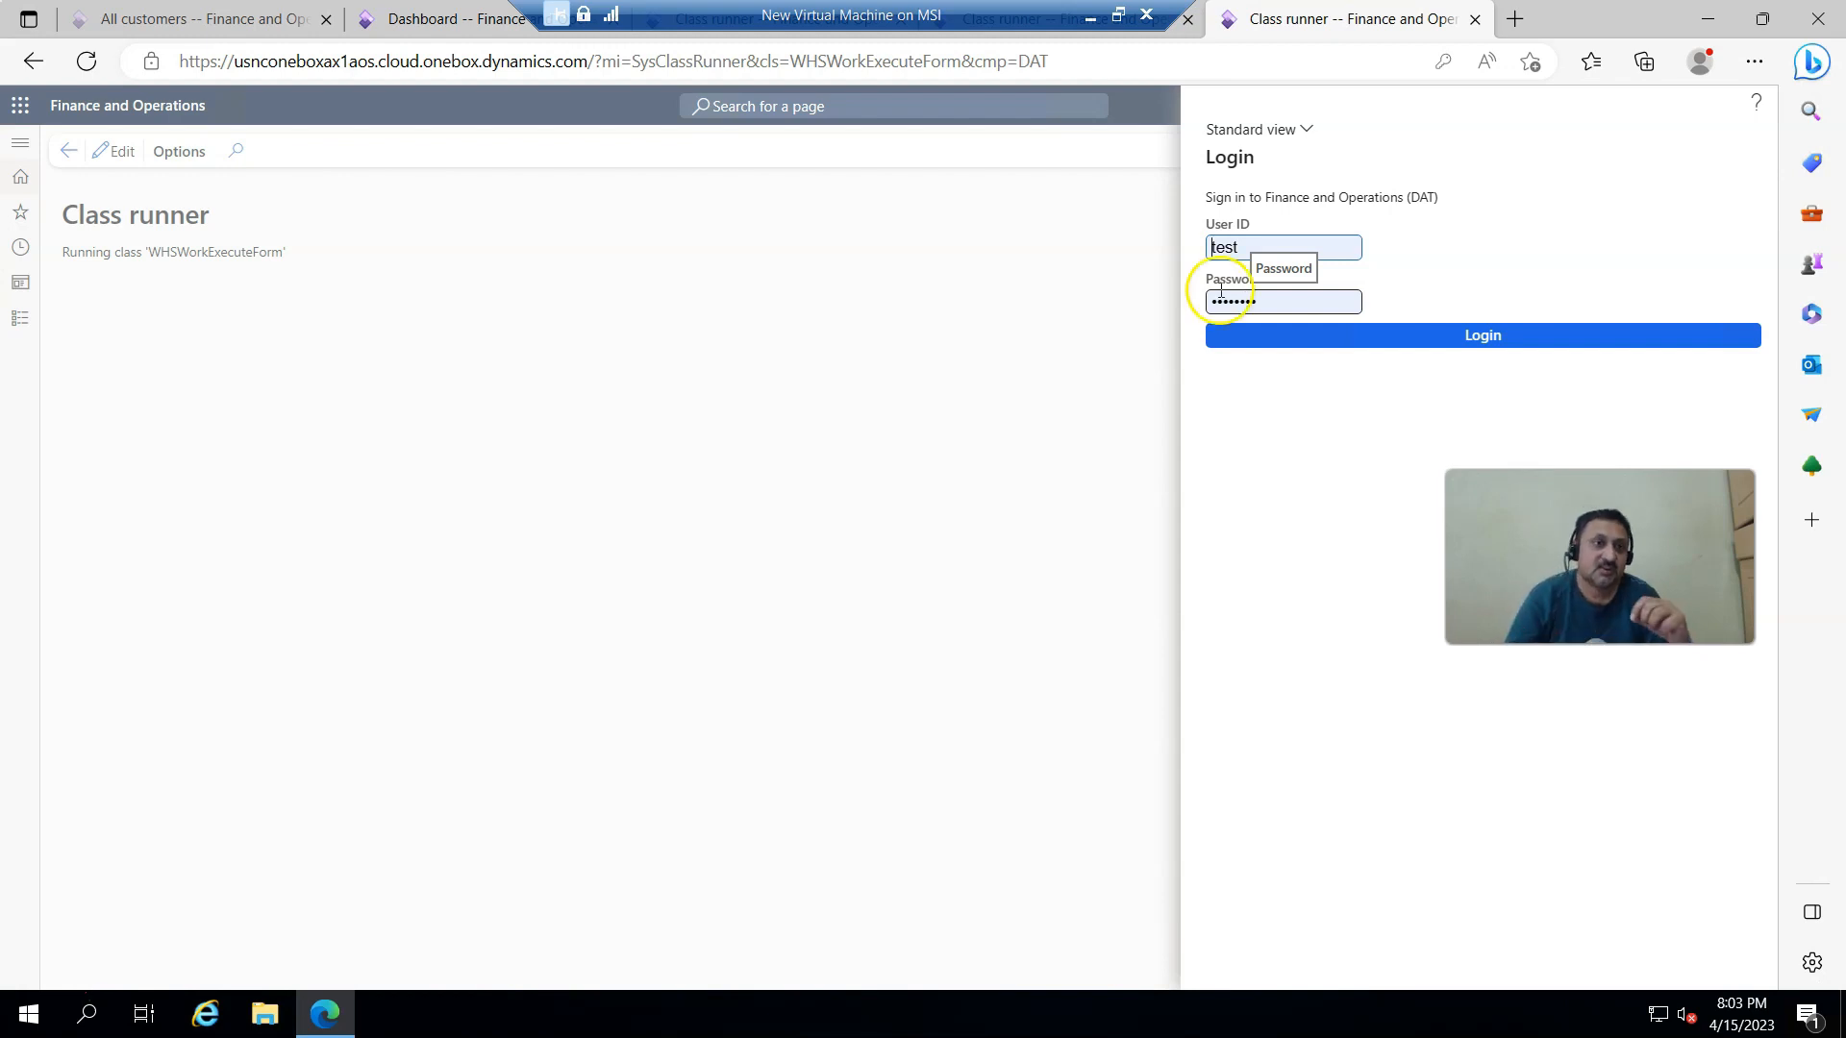
# - Return to the Finance and Operations dashboard and open the Worker setup page of Warehouse management
pyautogui.click(242, 21)
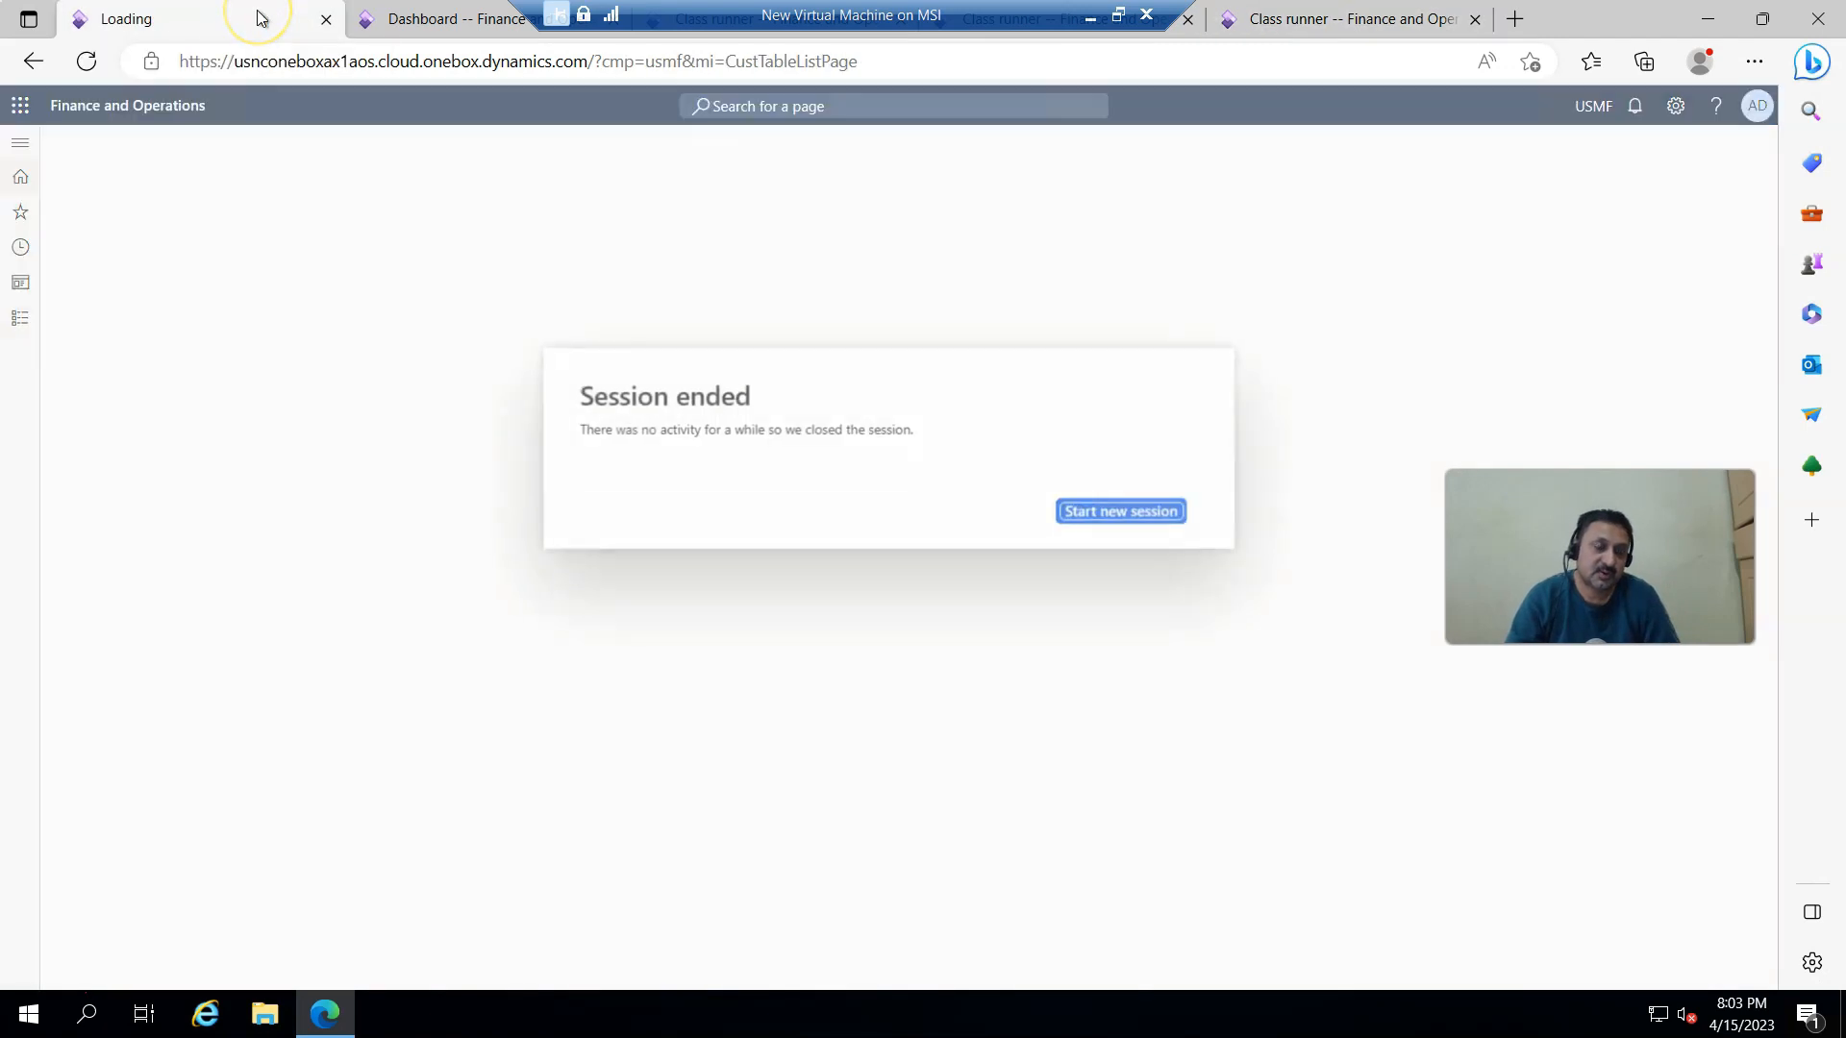
pyautogui.click(443, 19)
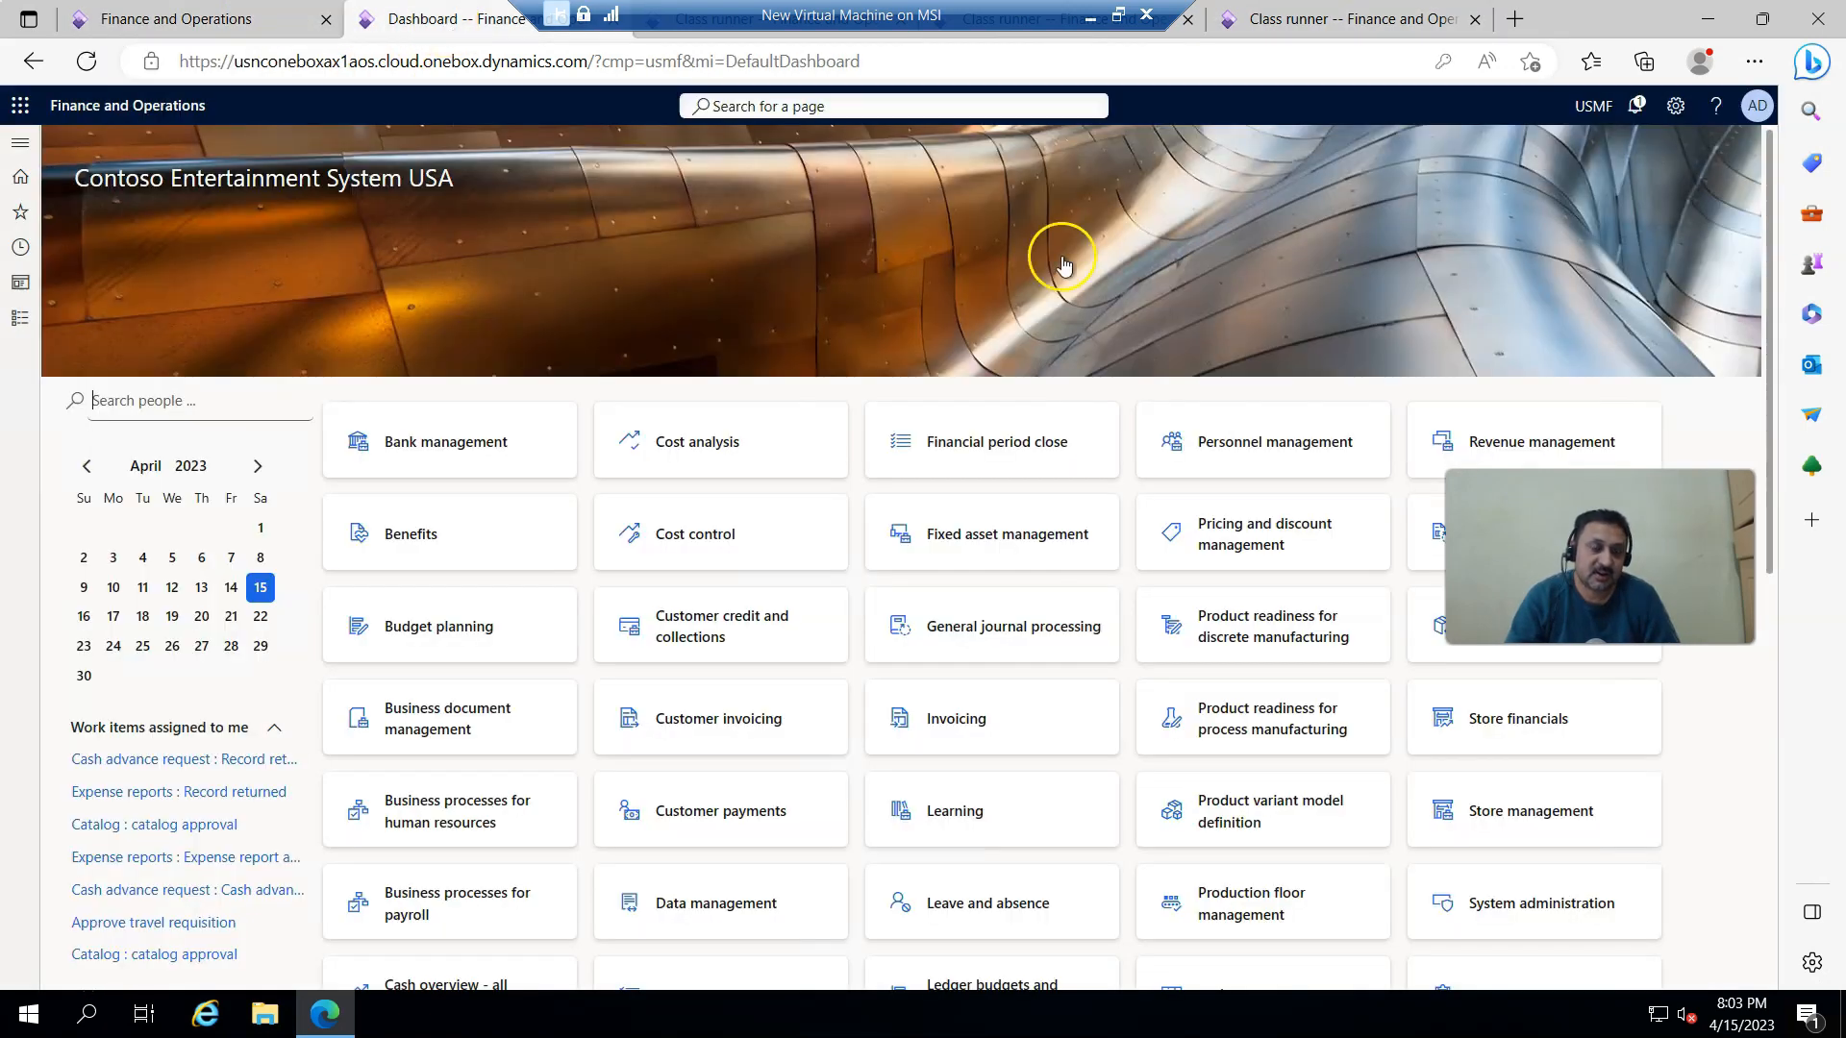
pyautogui.click(19, 318)
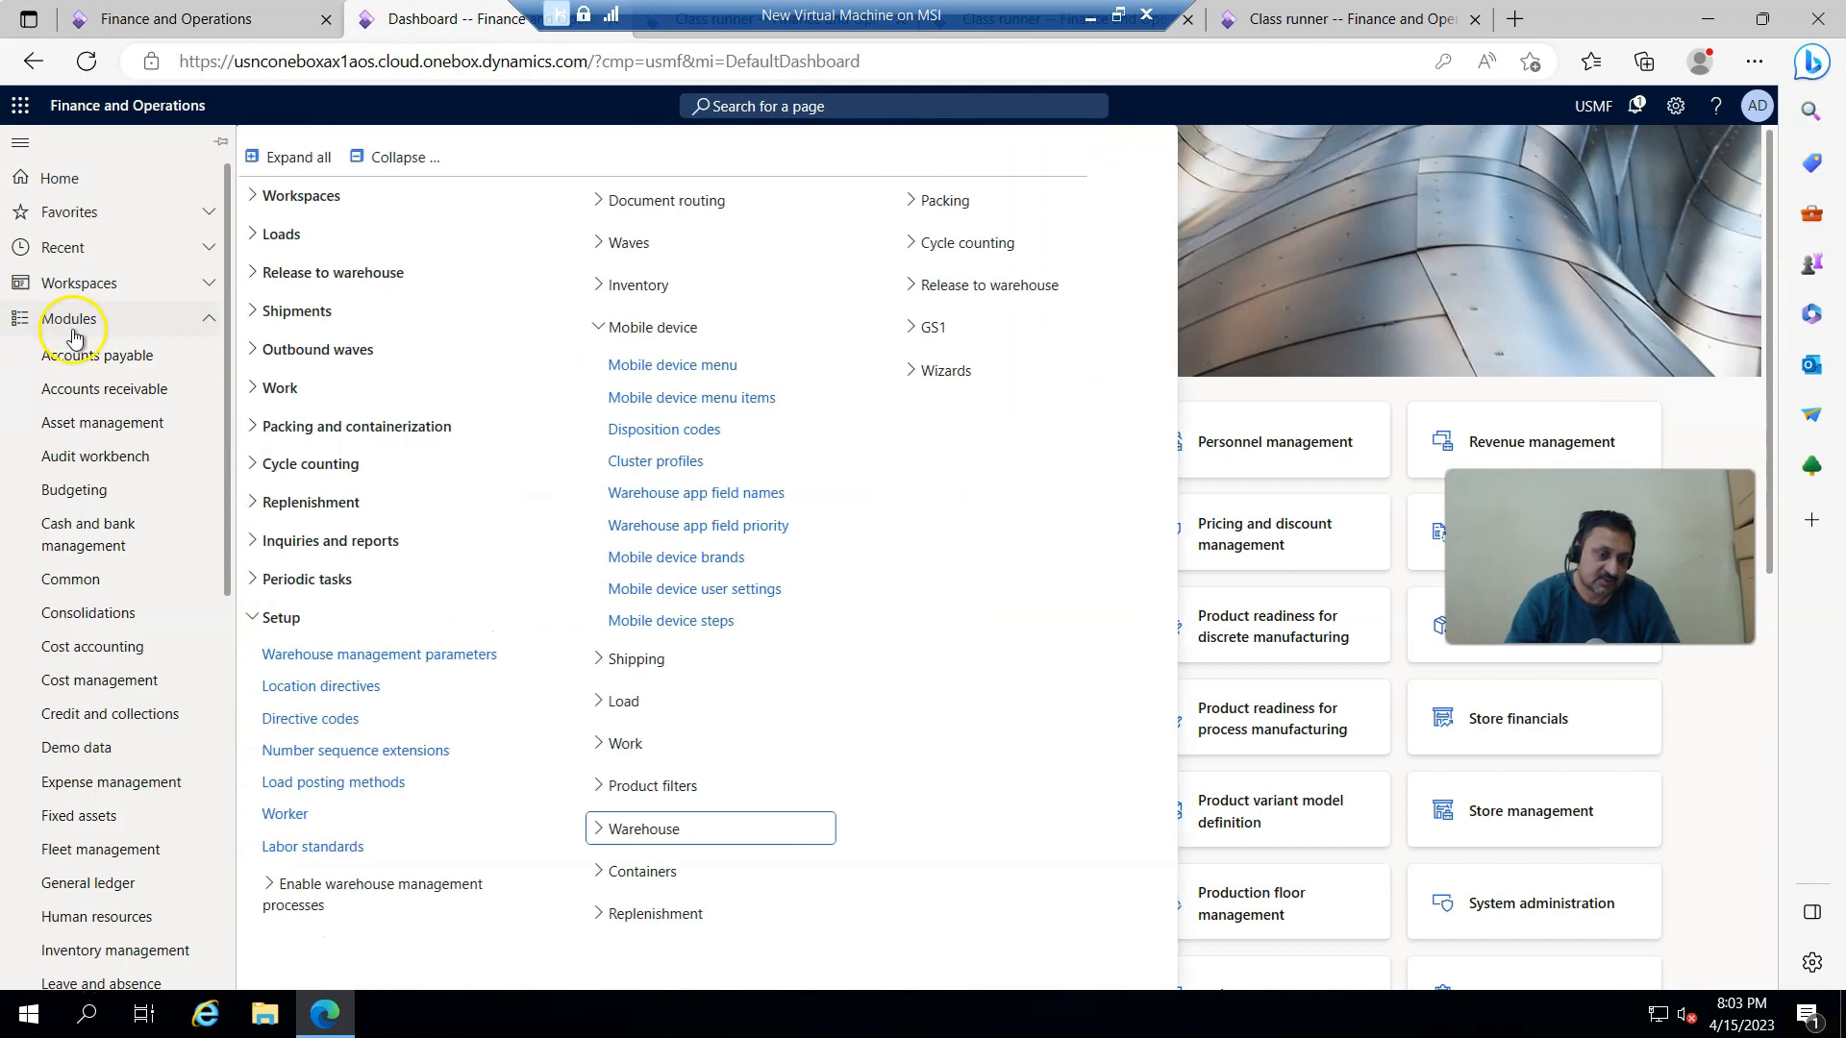
pyautogui.scroll(-6, 96, 615)
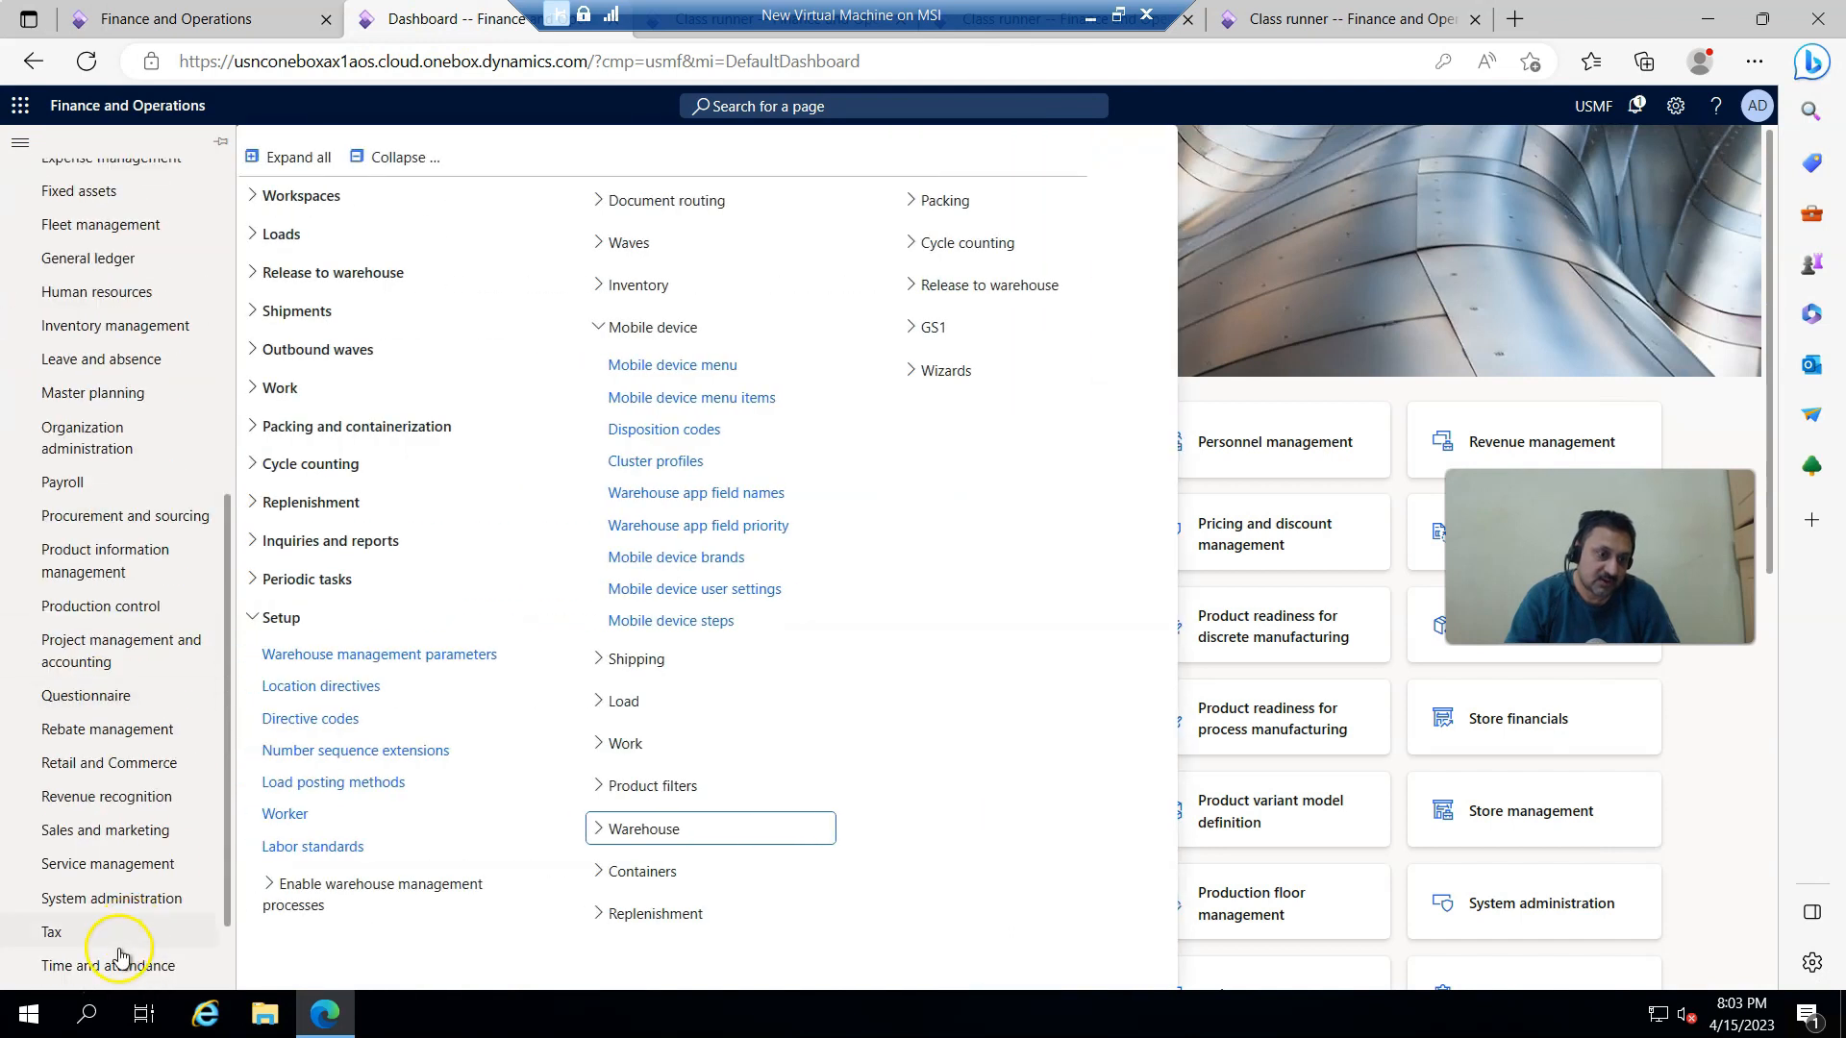
pyautogui.scroll(1, 123, 650)
pyautogui.scroll(5, 122, 651)
pyautogui.scroll(-7, 123, 643)
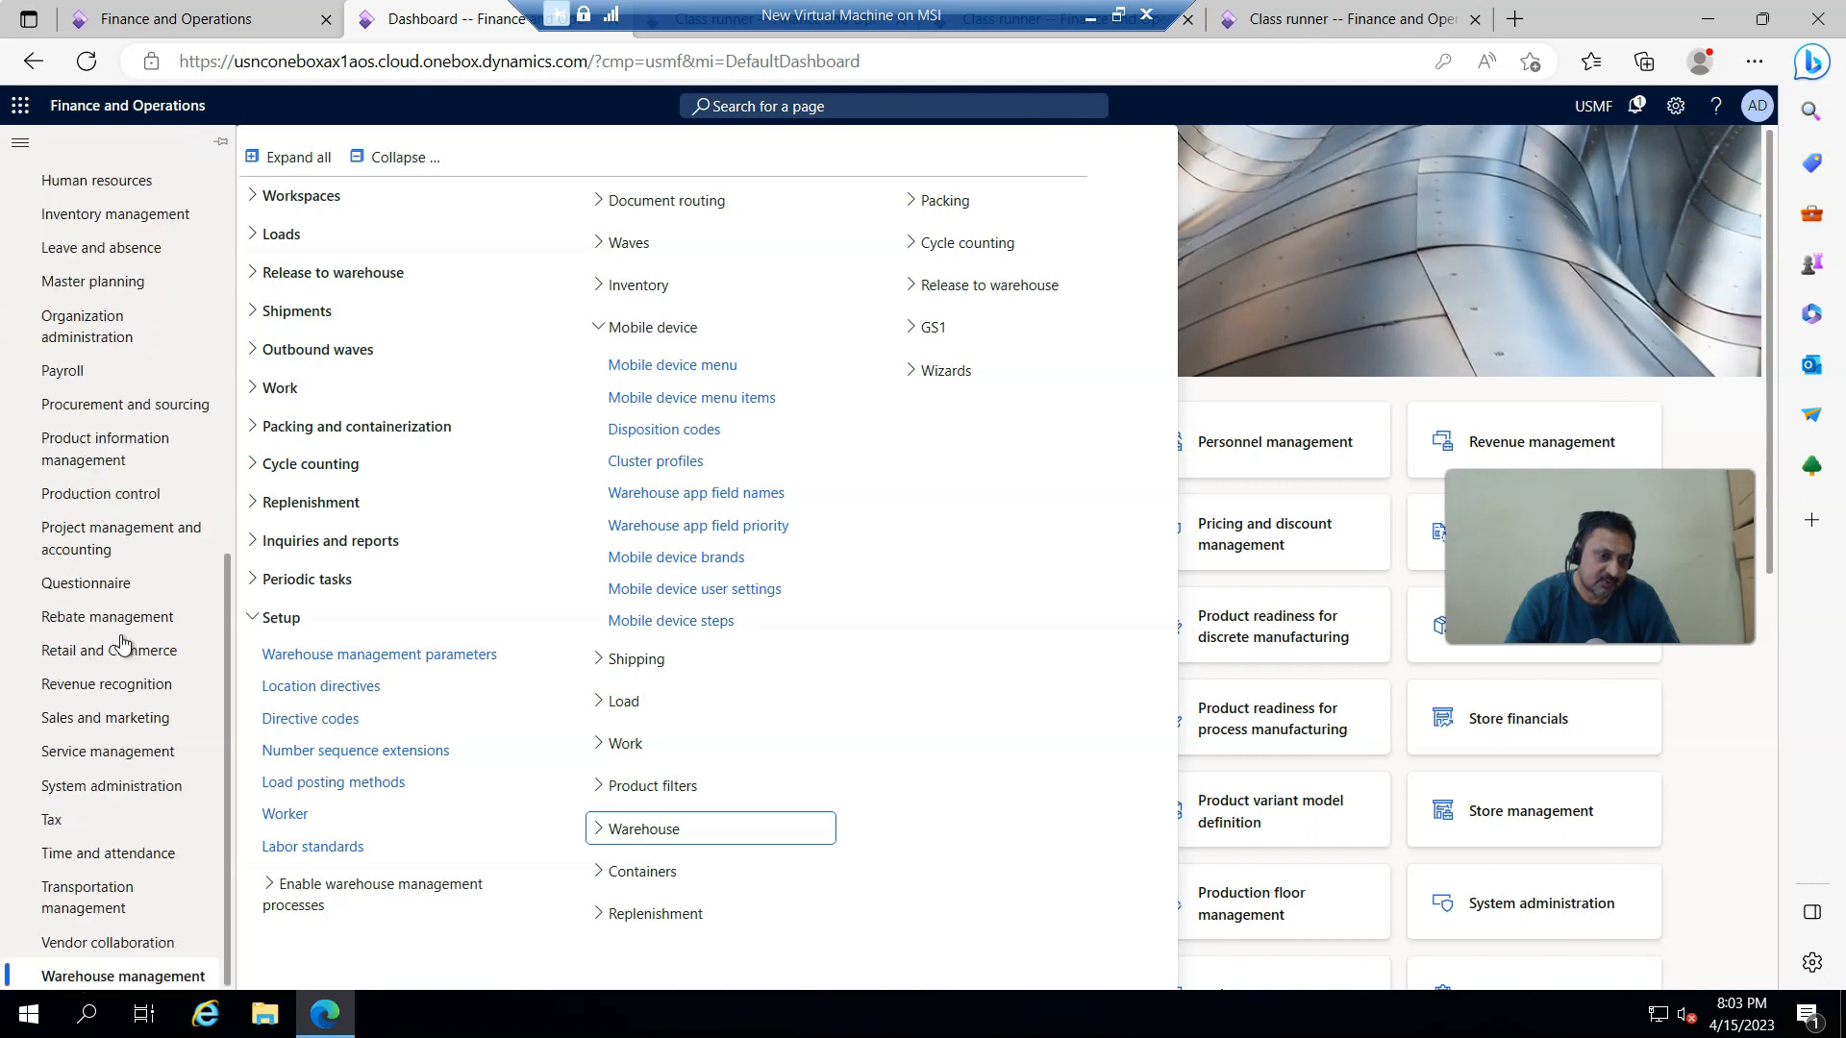
pyautogui.click(123, 984)
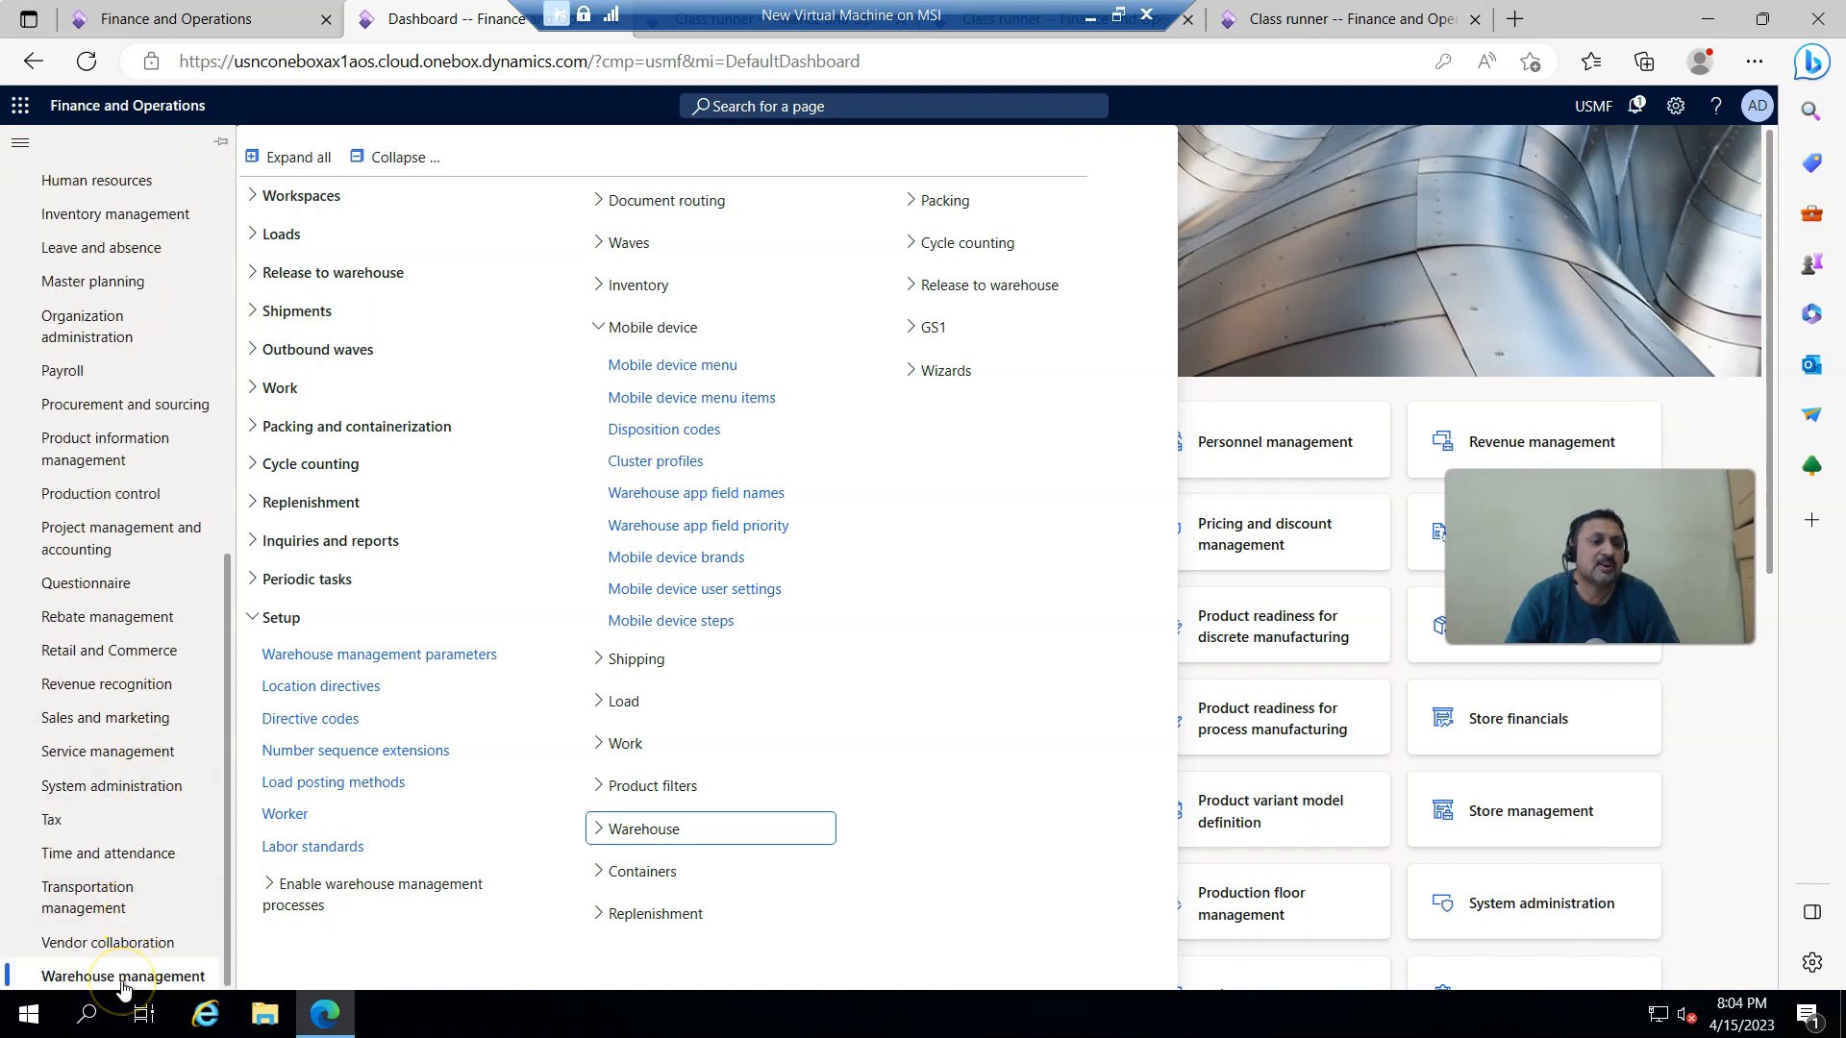
pyautogui.click(273, 620)
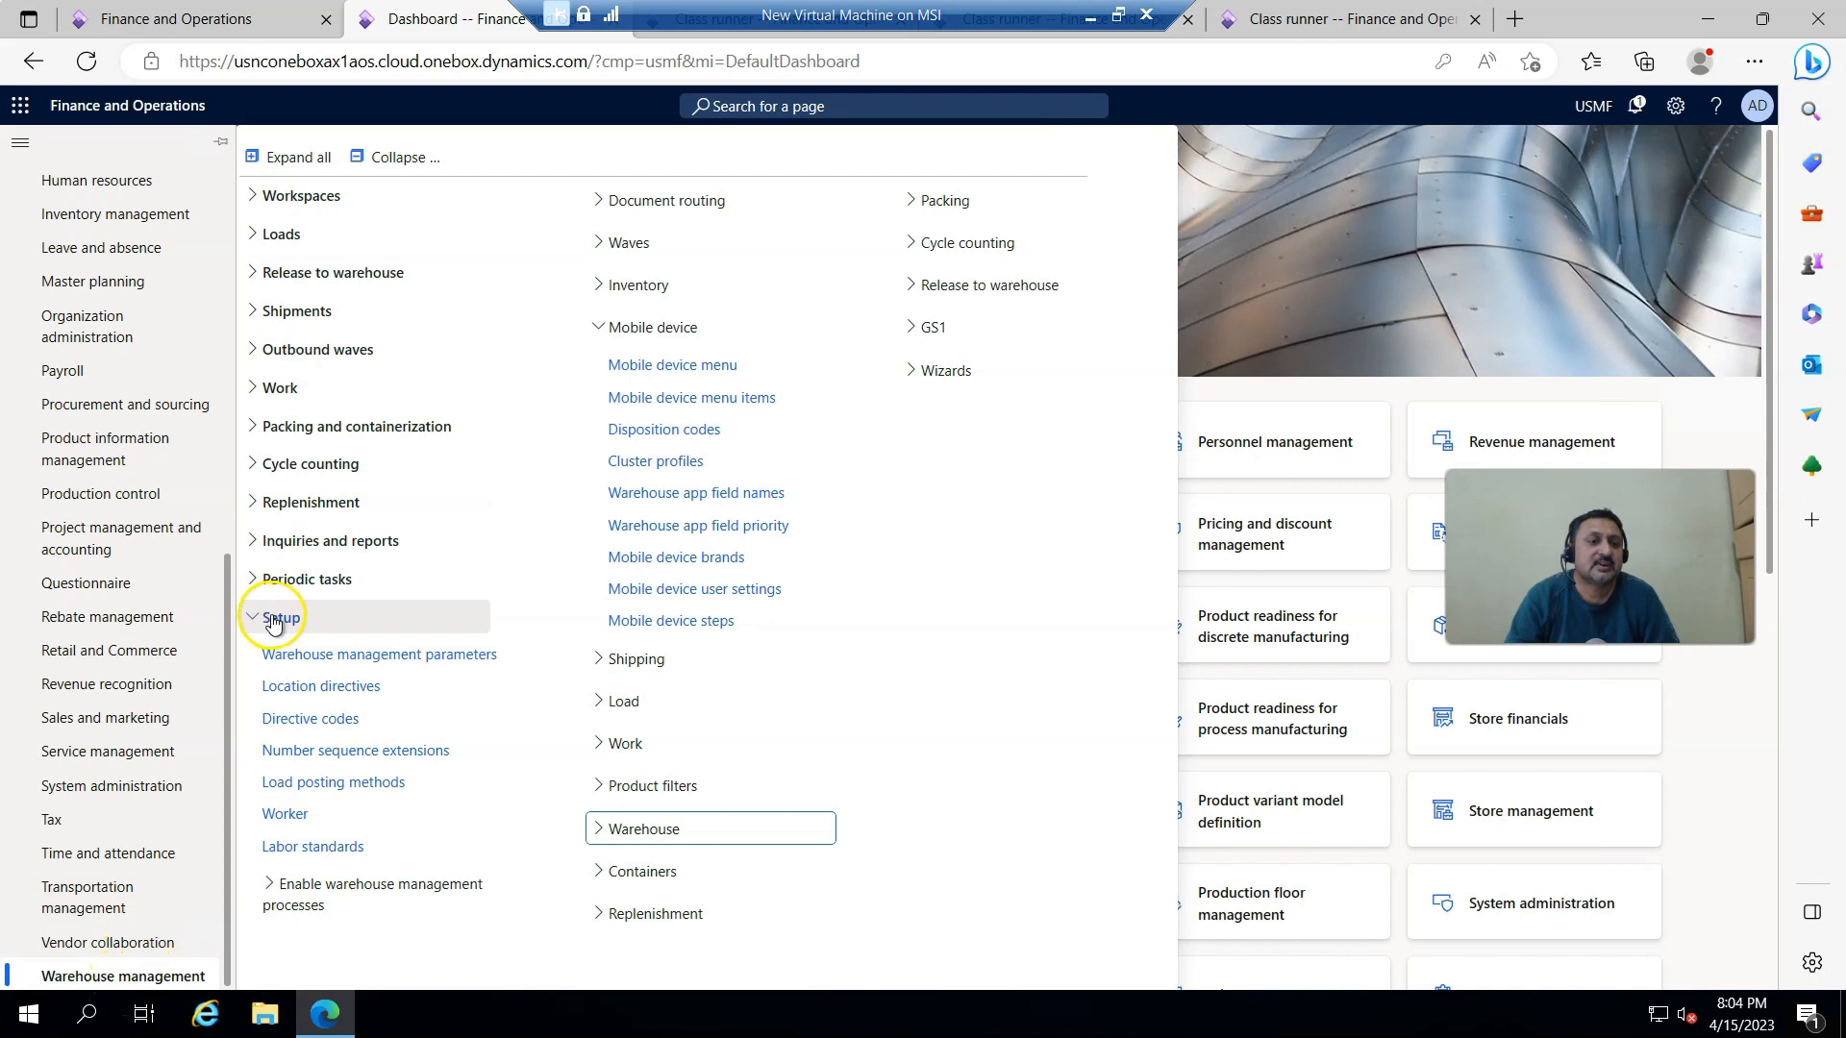
pyautogui.click(288, 819)
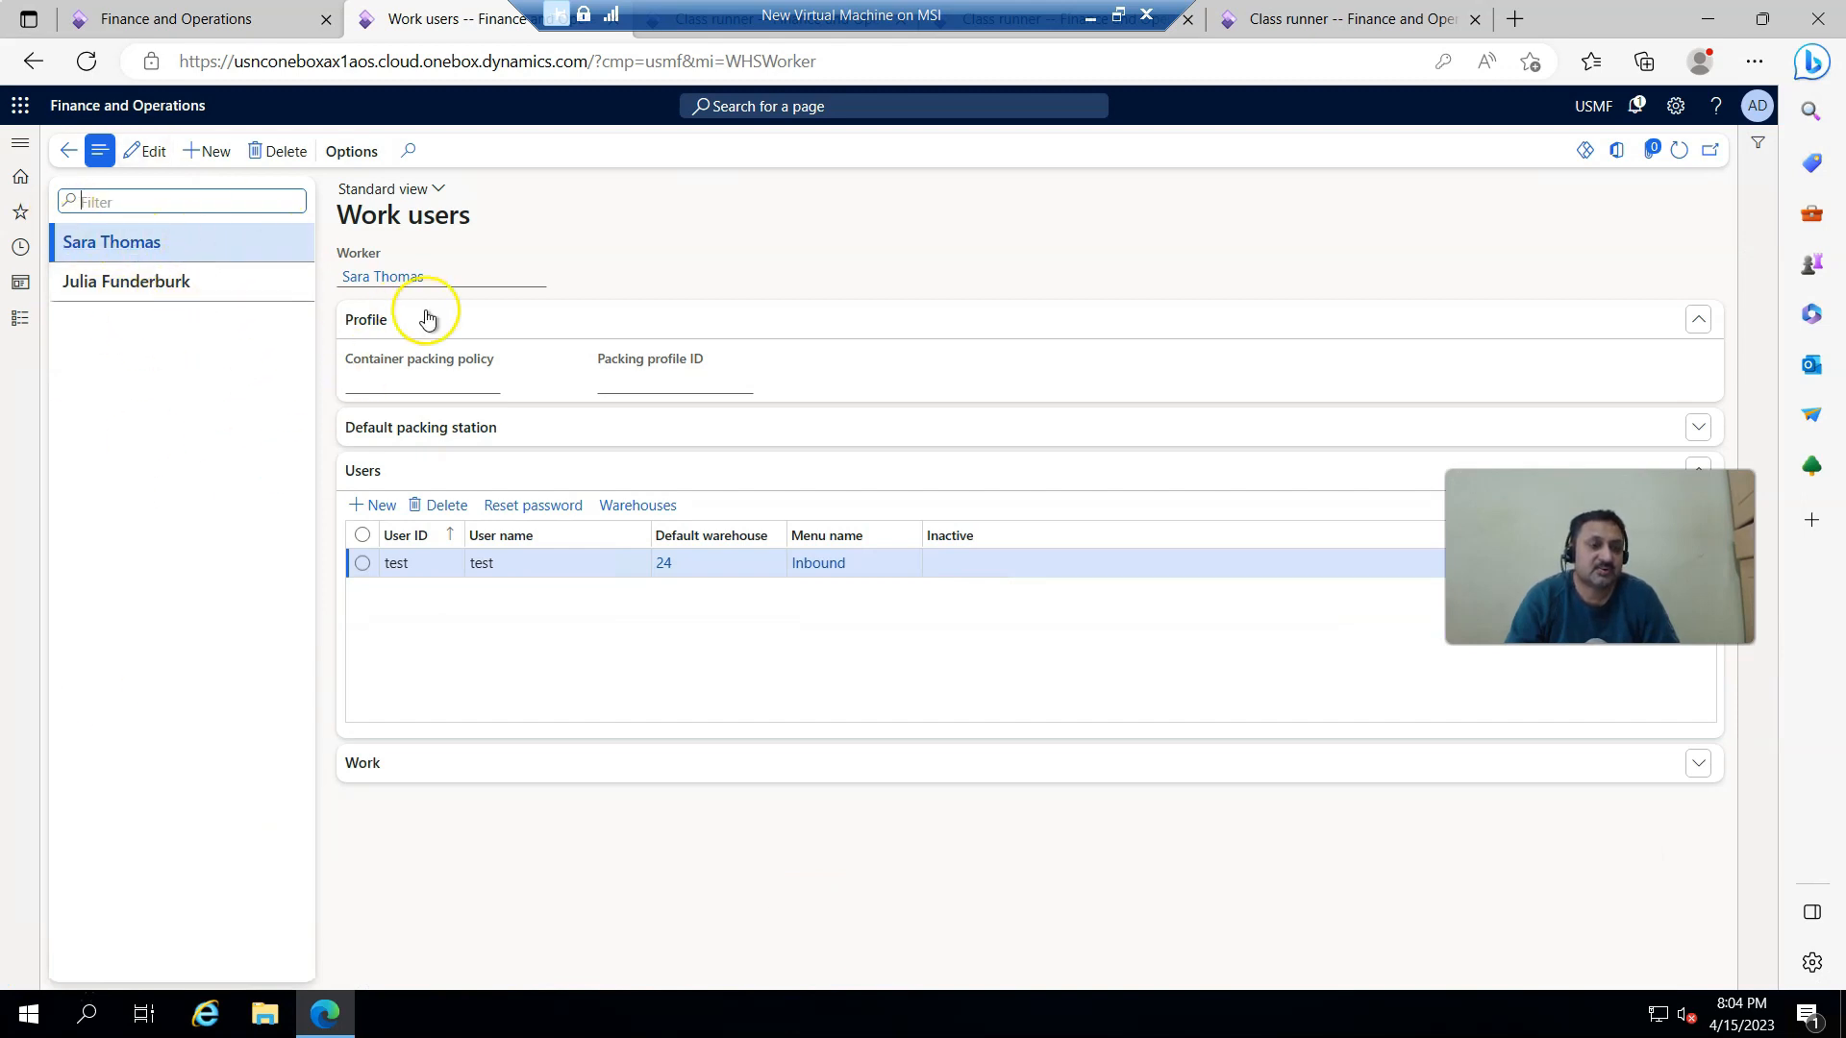
# - Create a new work user record and assign the worker who is Payroll Administrator in the Finance department
pyautogui.click(214, 154)
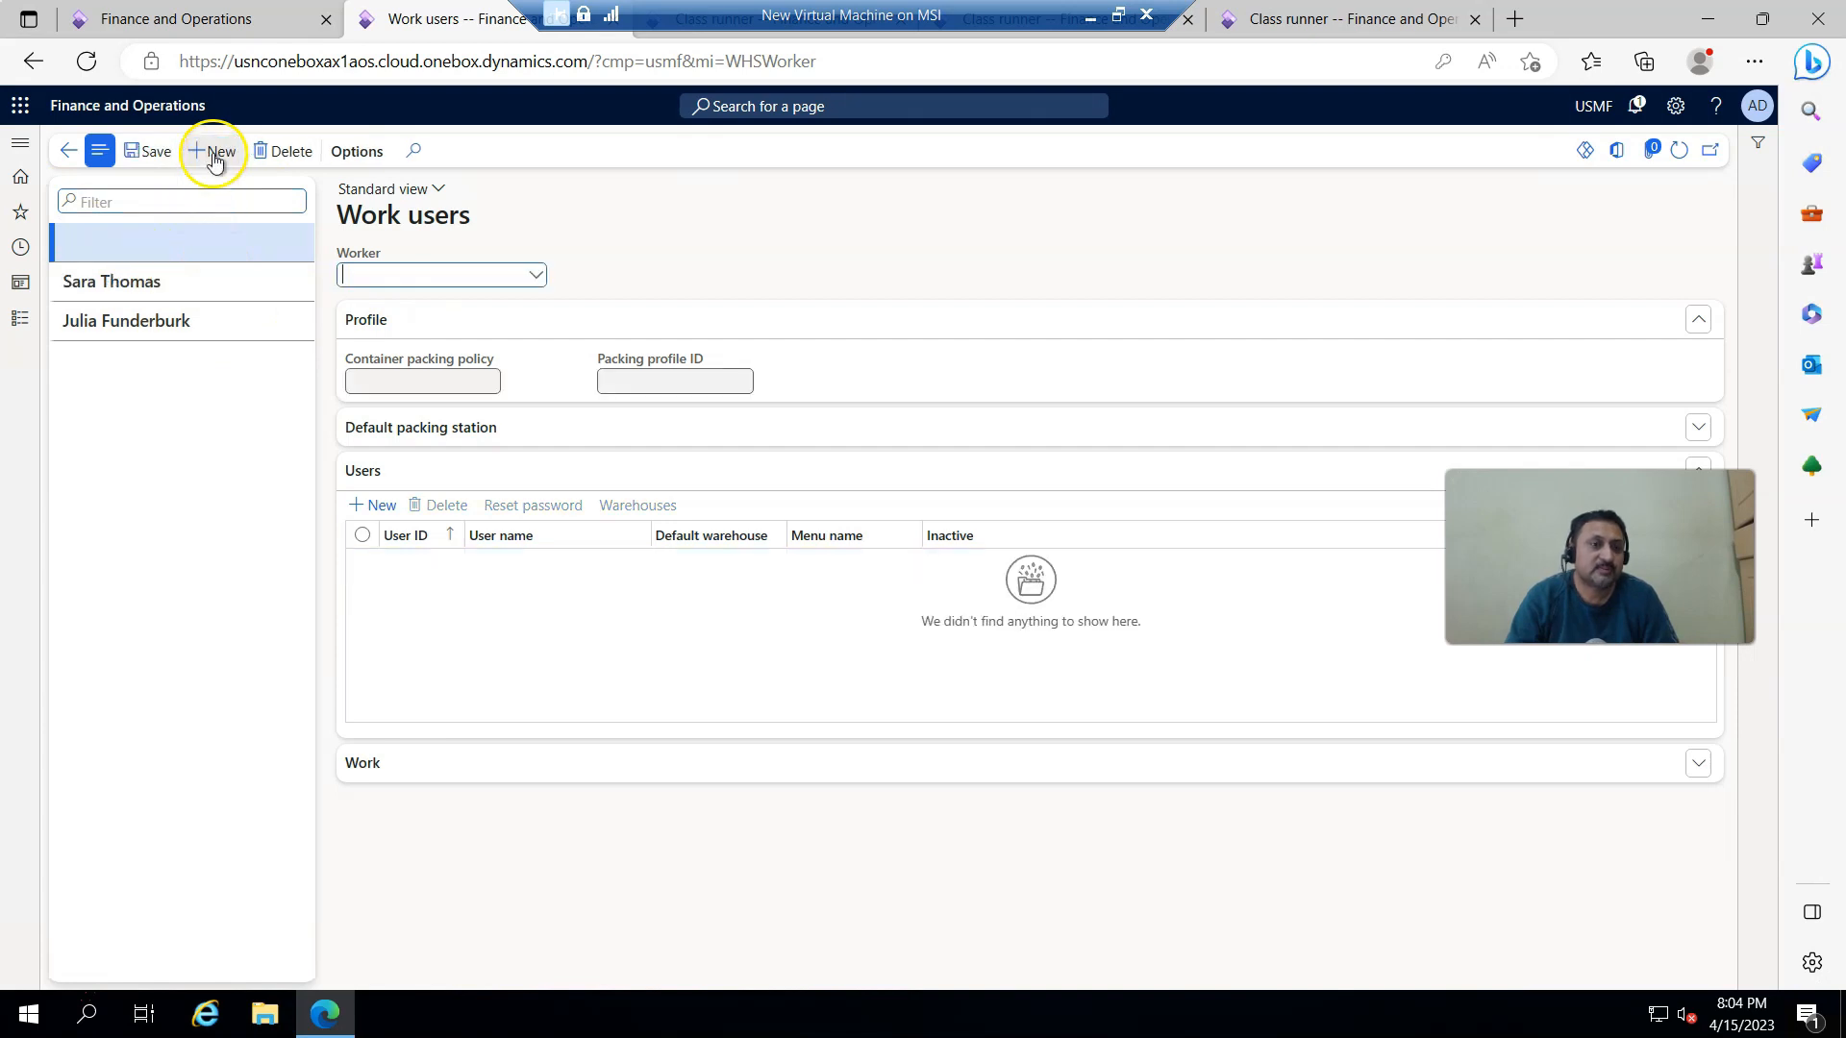
pyautogui.click(536, 277)
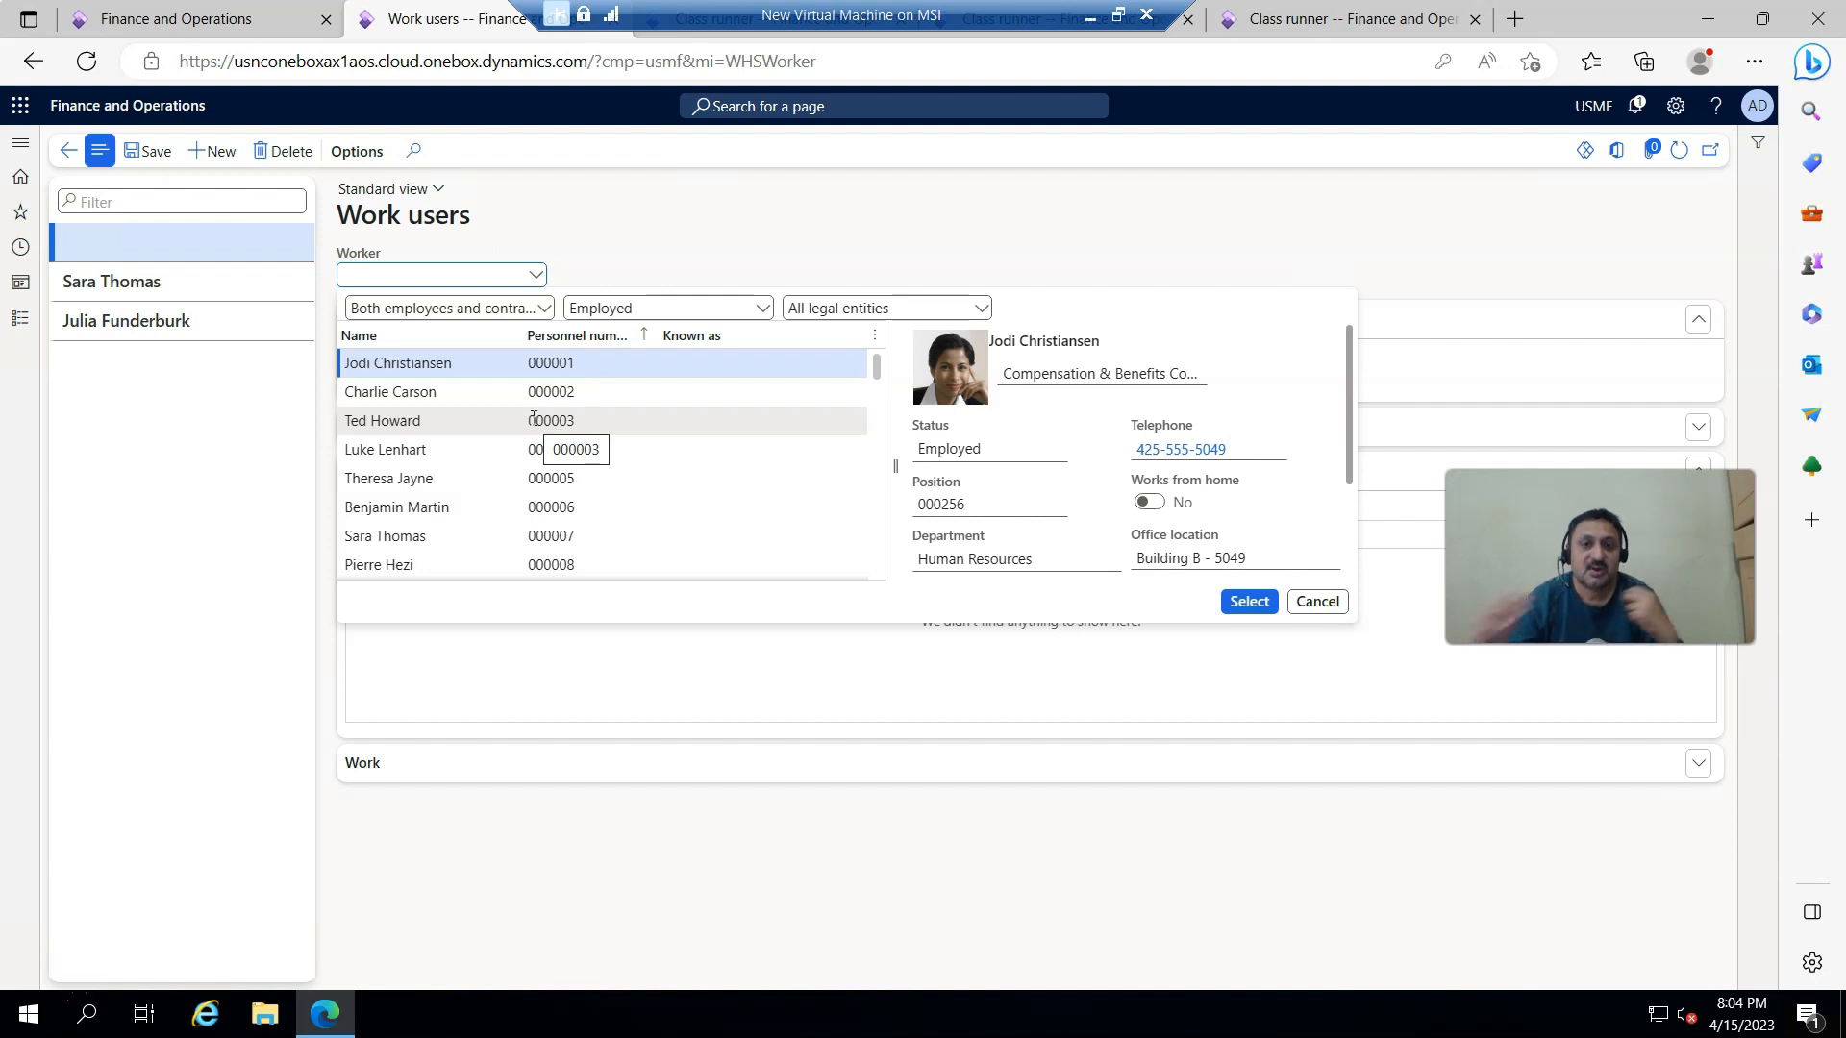
pyautogui.scroll(-3, 392, 548)
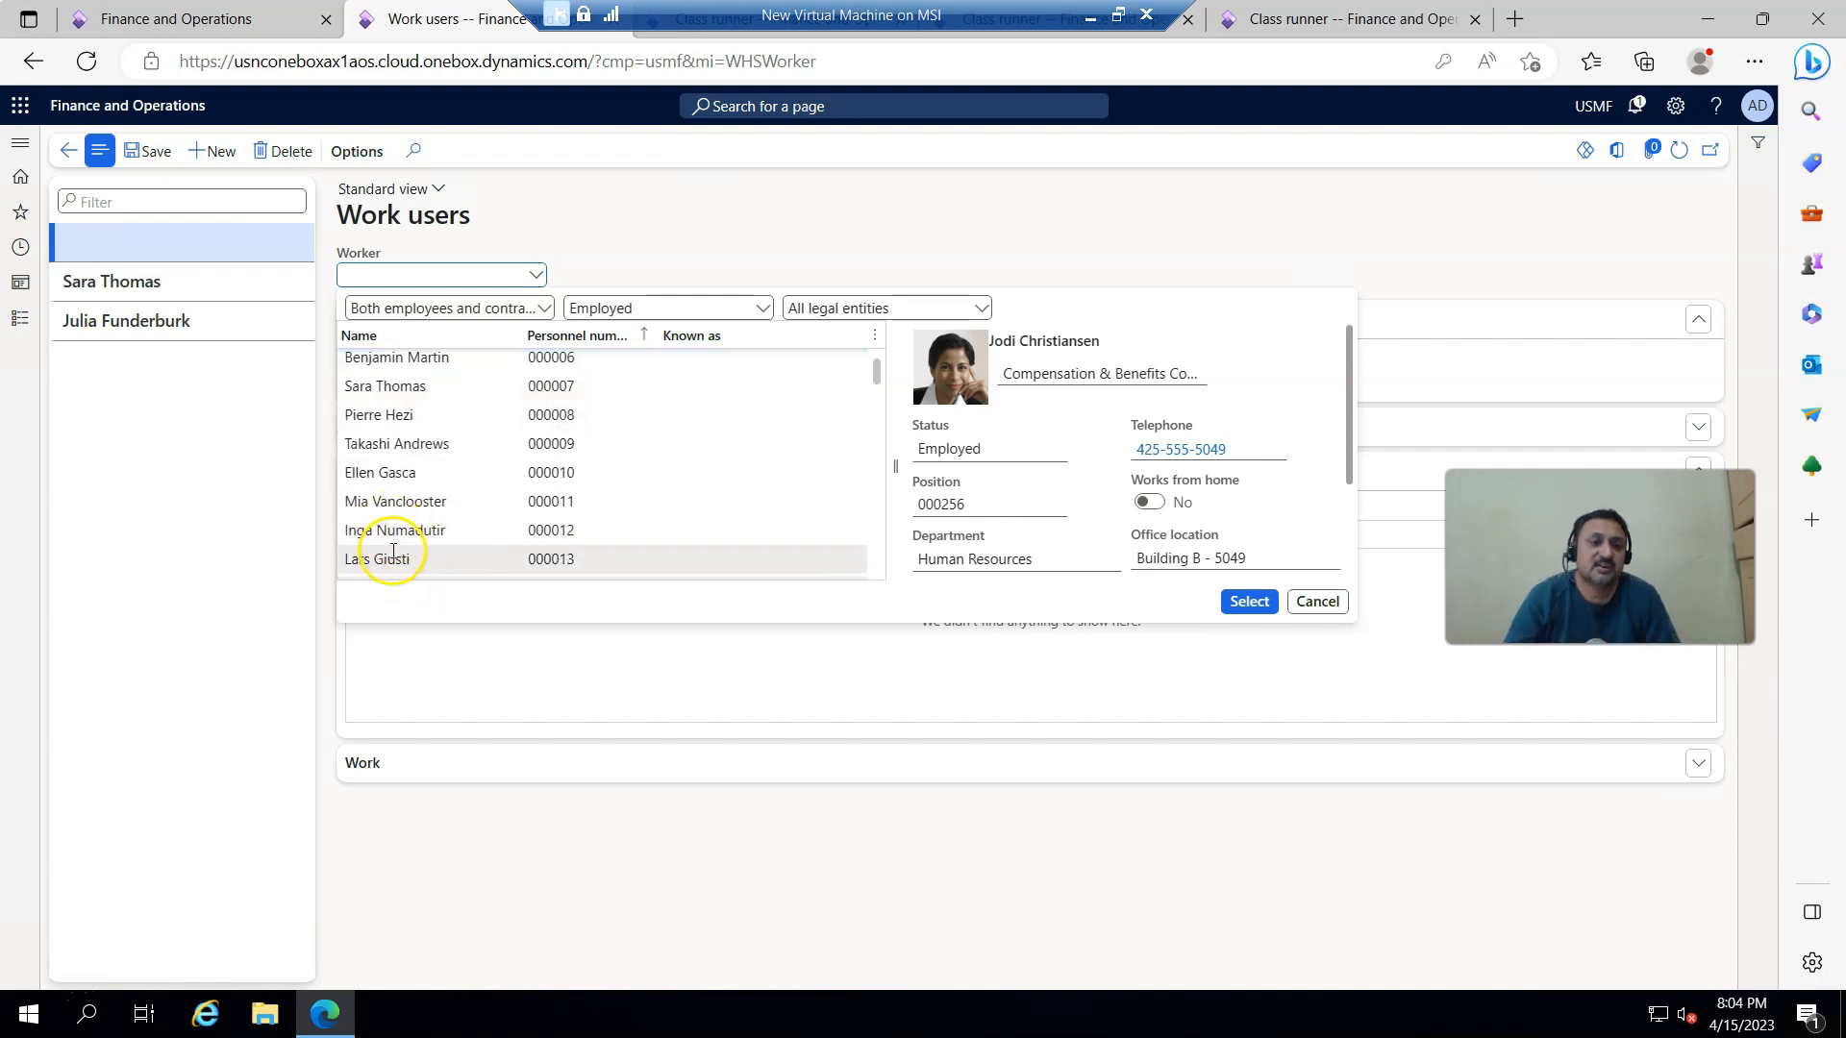
pyautogui.click(383, 563)
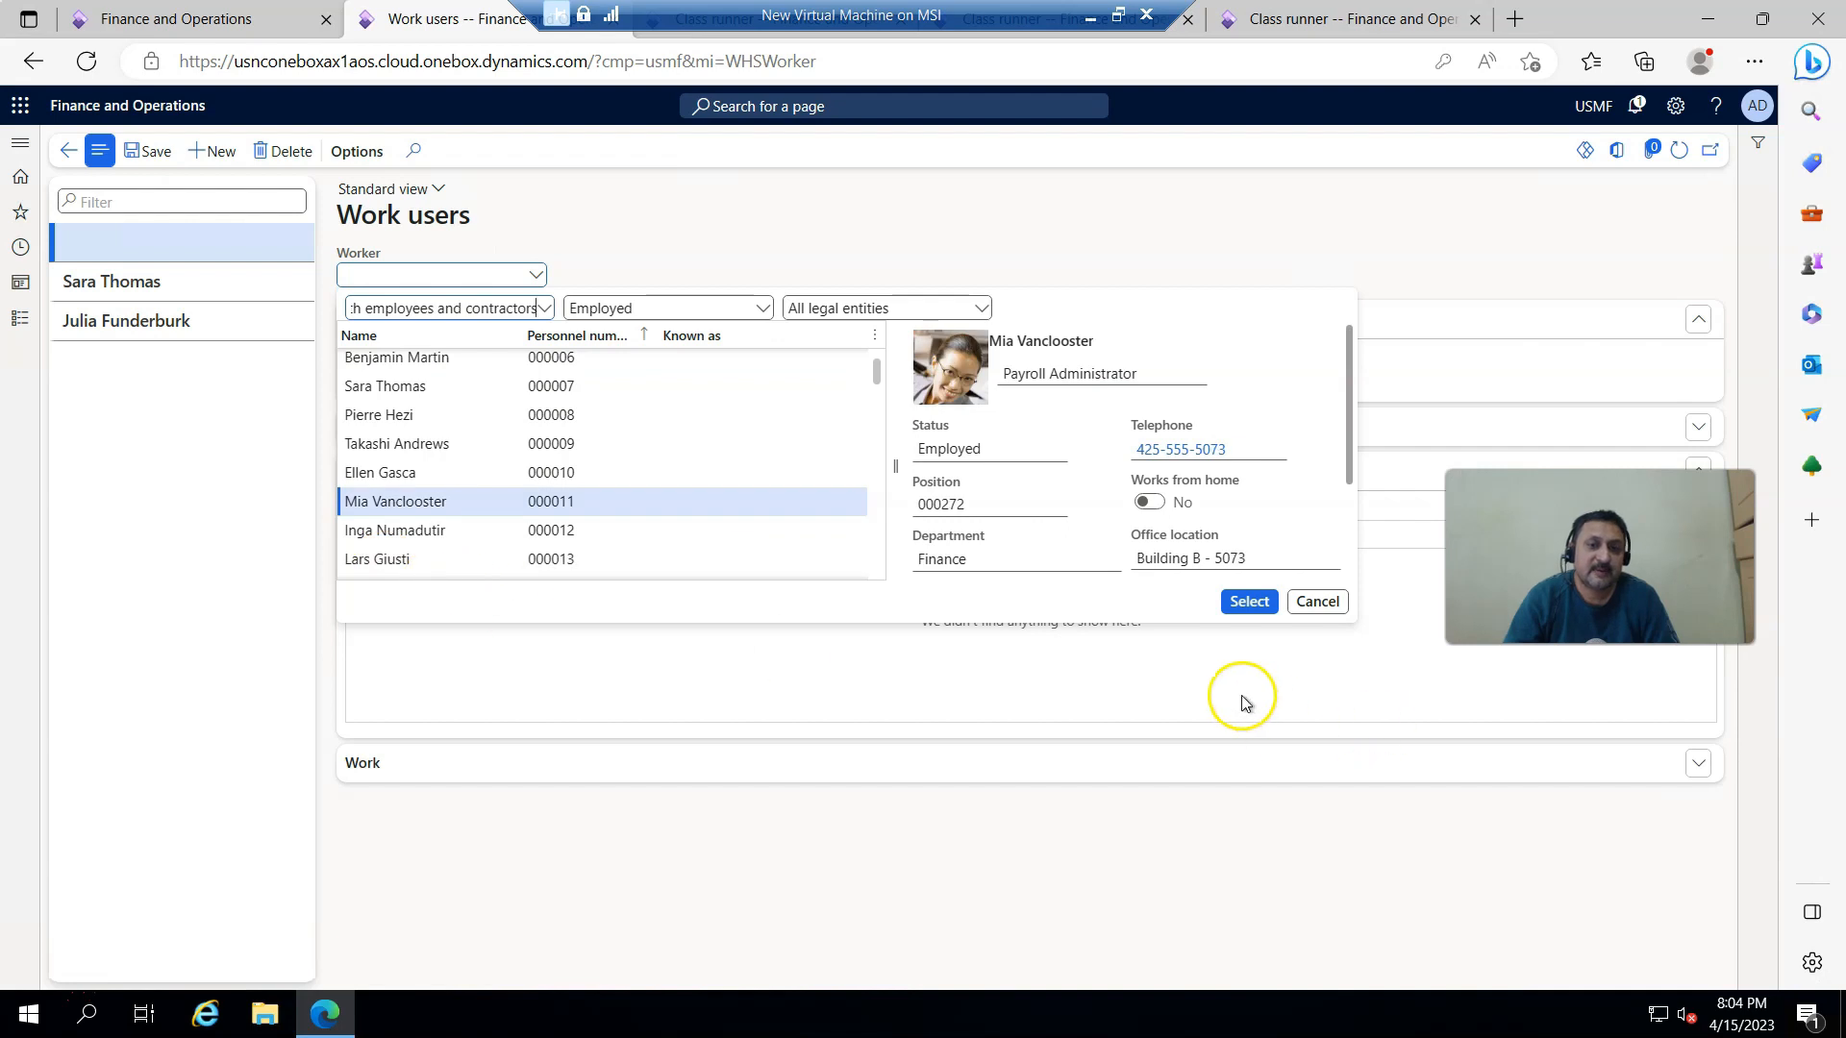
pyautogui.click(1250, 604)
# - Add a user line for this worker, entering the worker's first name as both user ID and user name
pyautogui.click(372, 504)
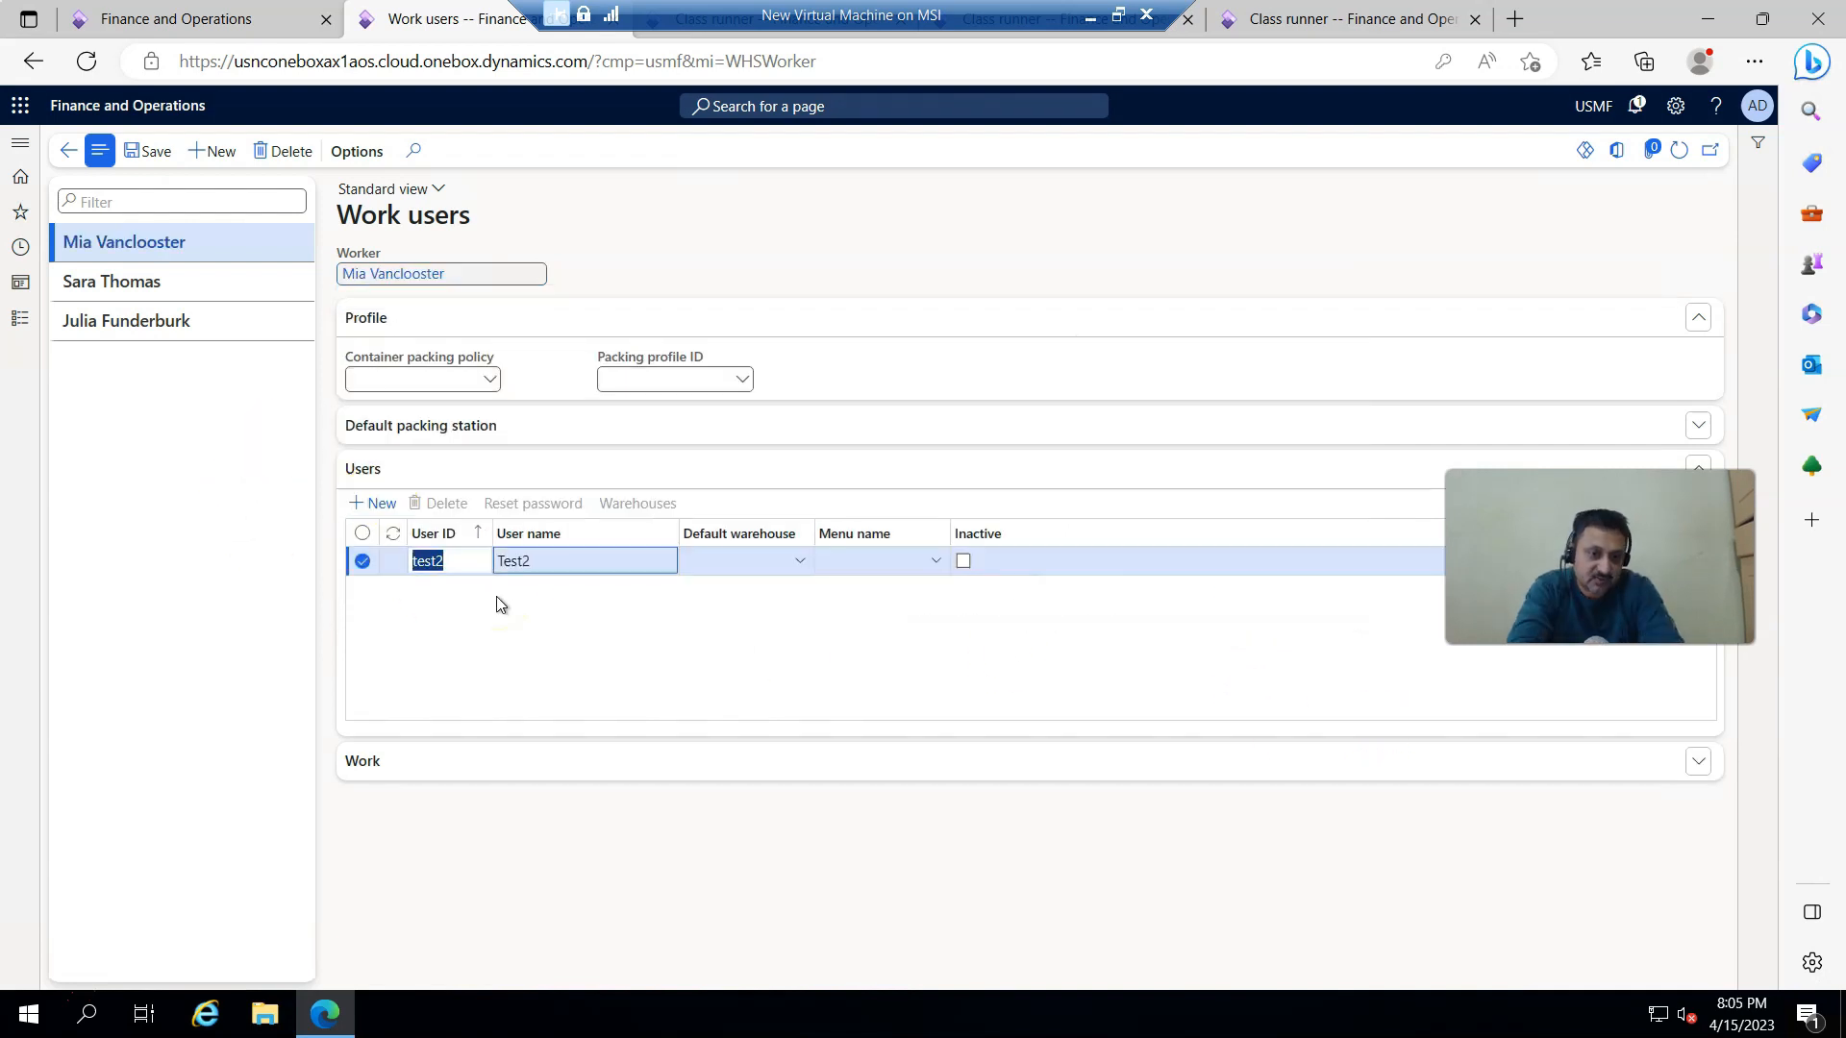
pyautogui.write('Mia')
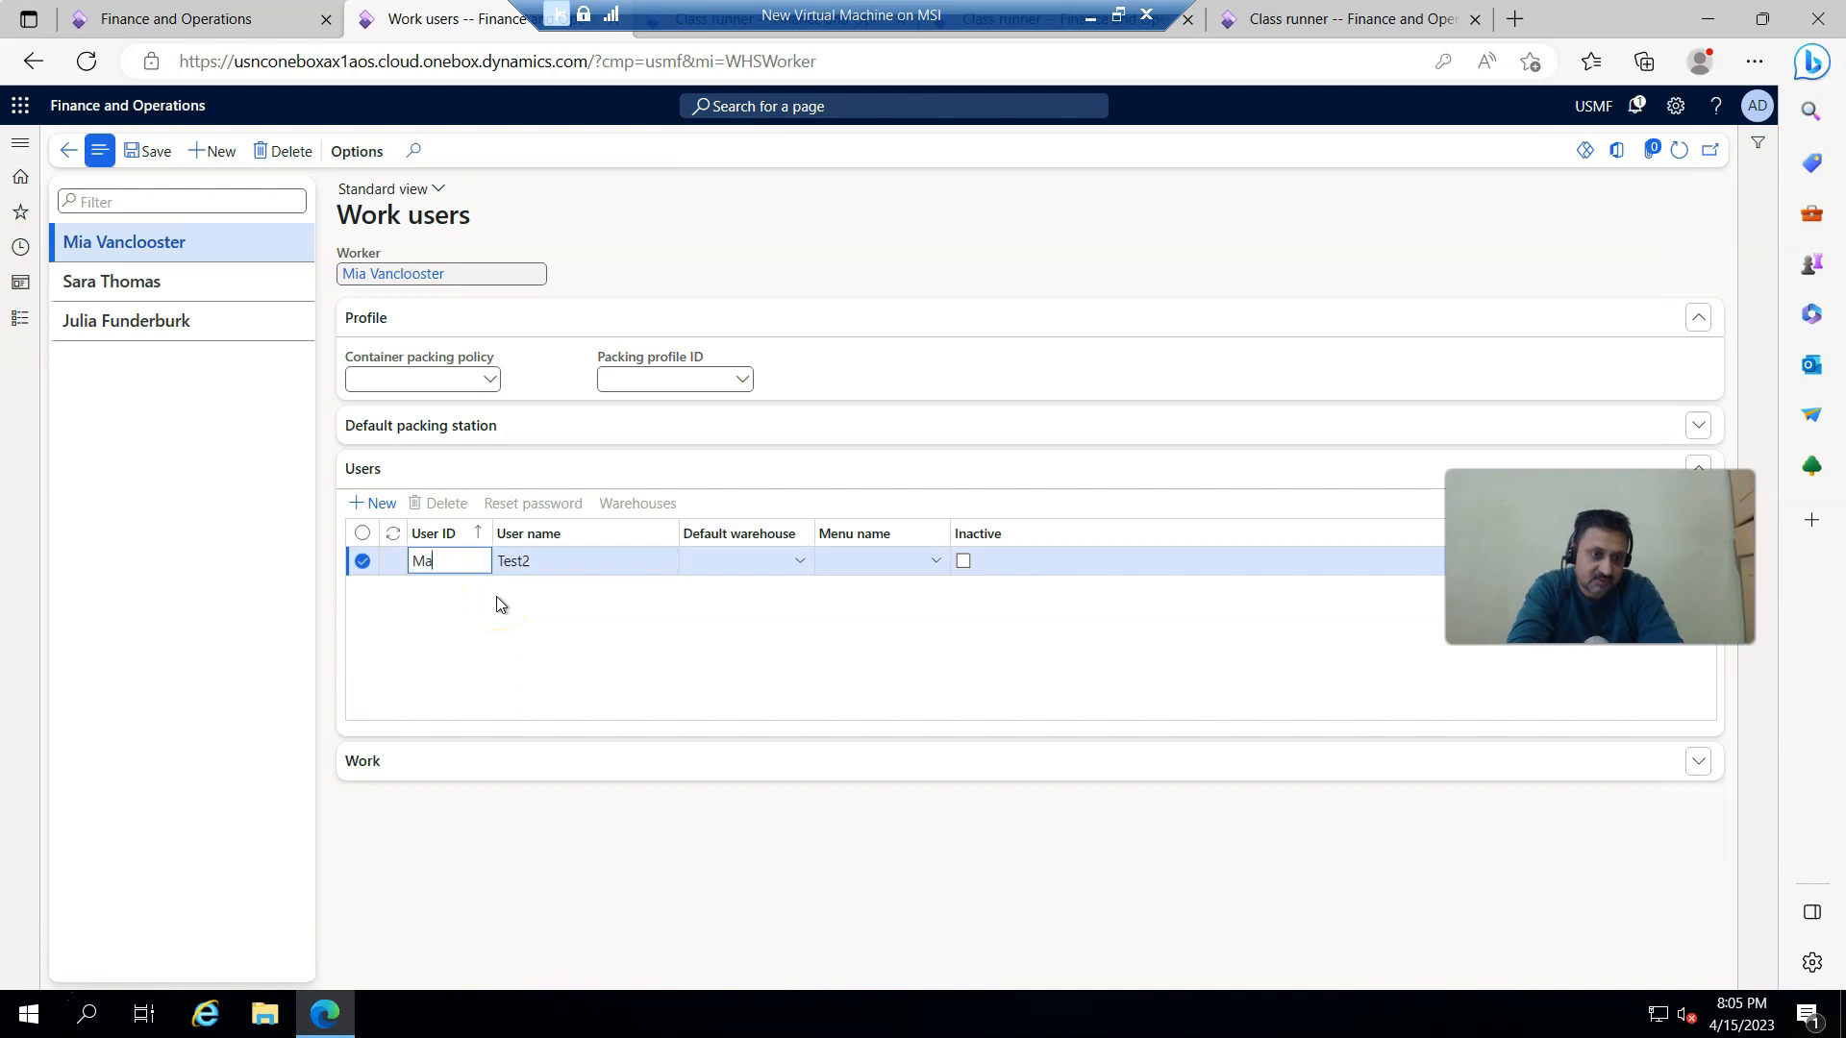
pyautogui.press('Tab')
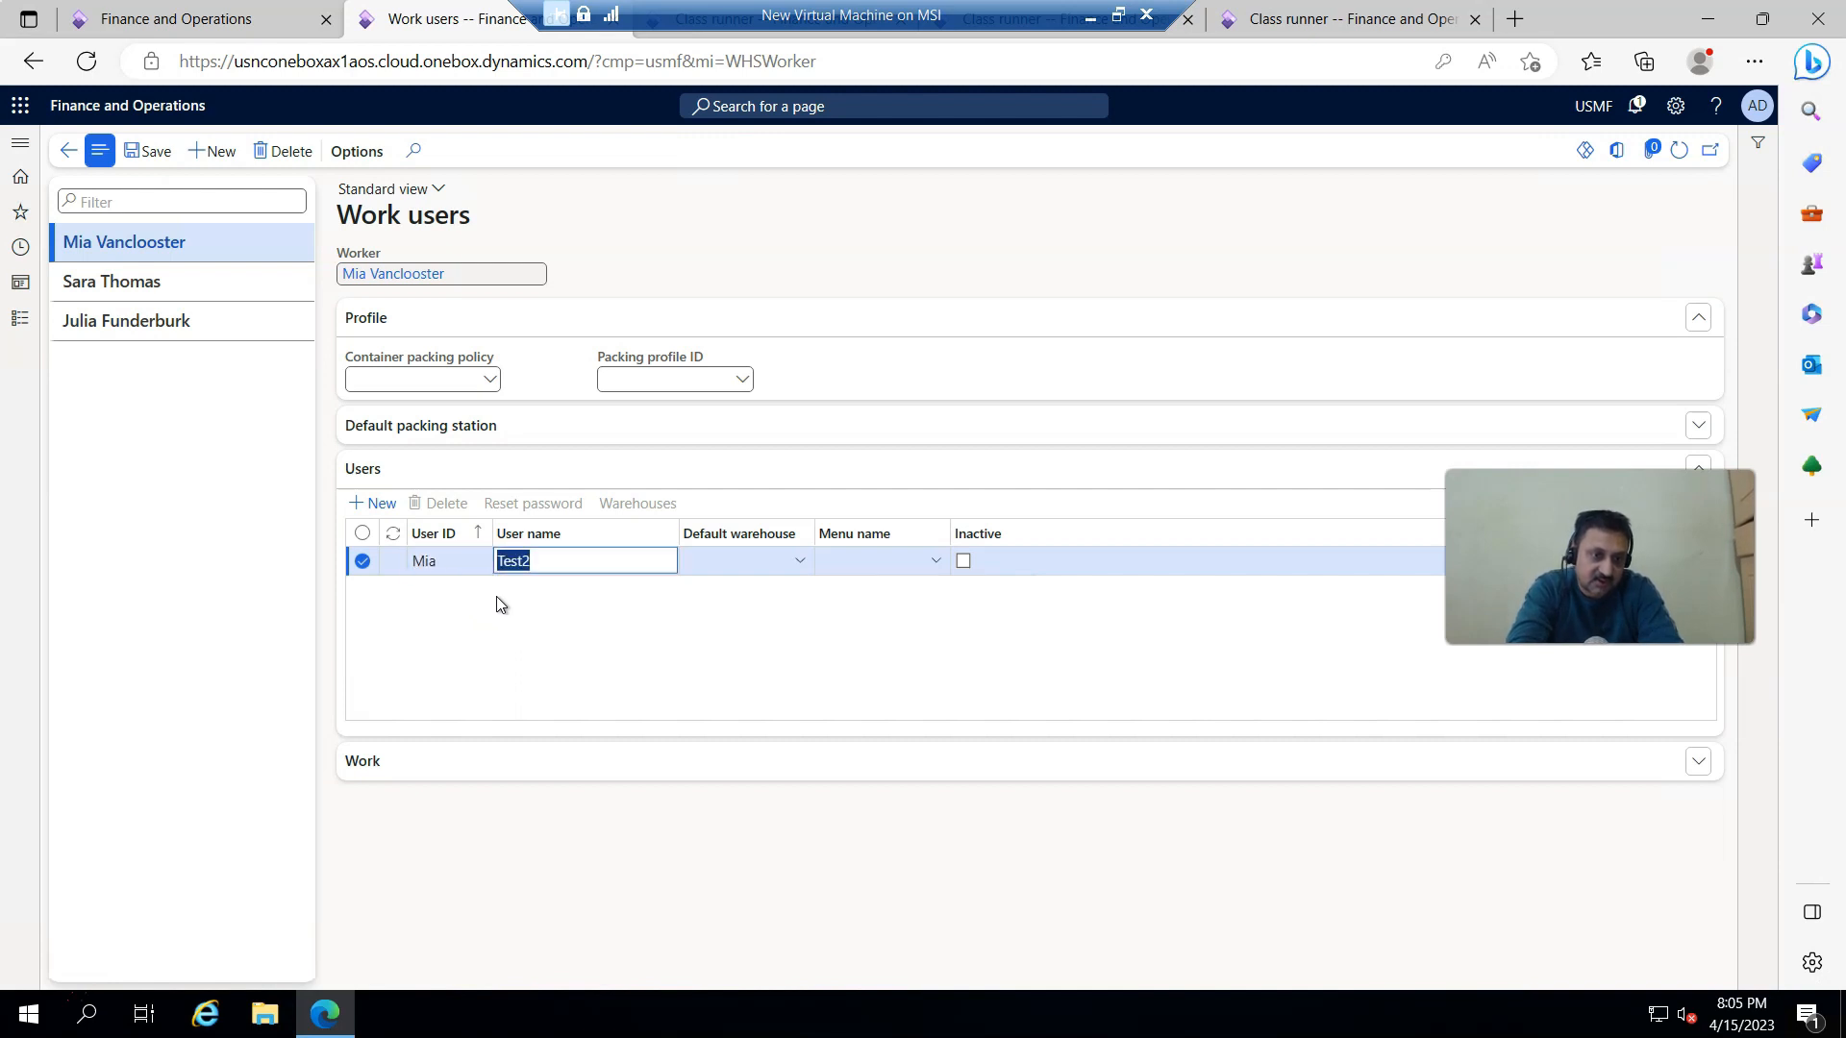
pyautogui.write('Mia')
pyautogui.press('Tab')
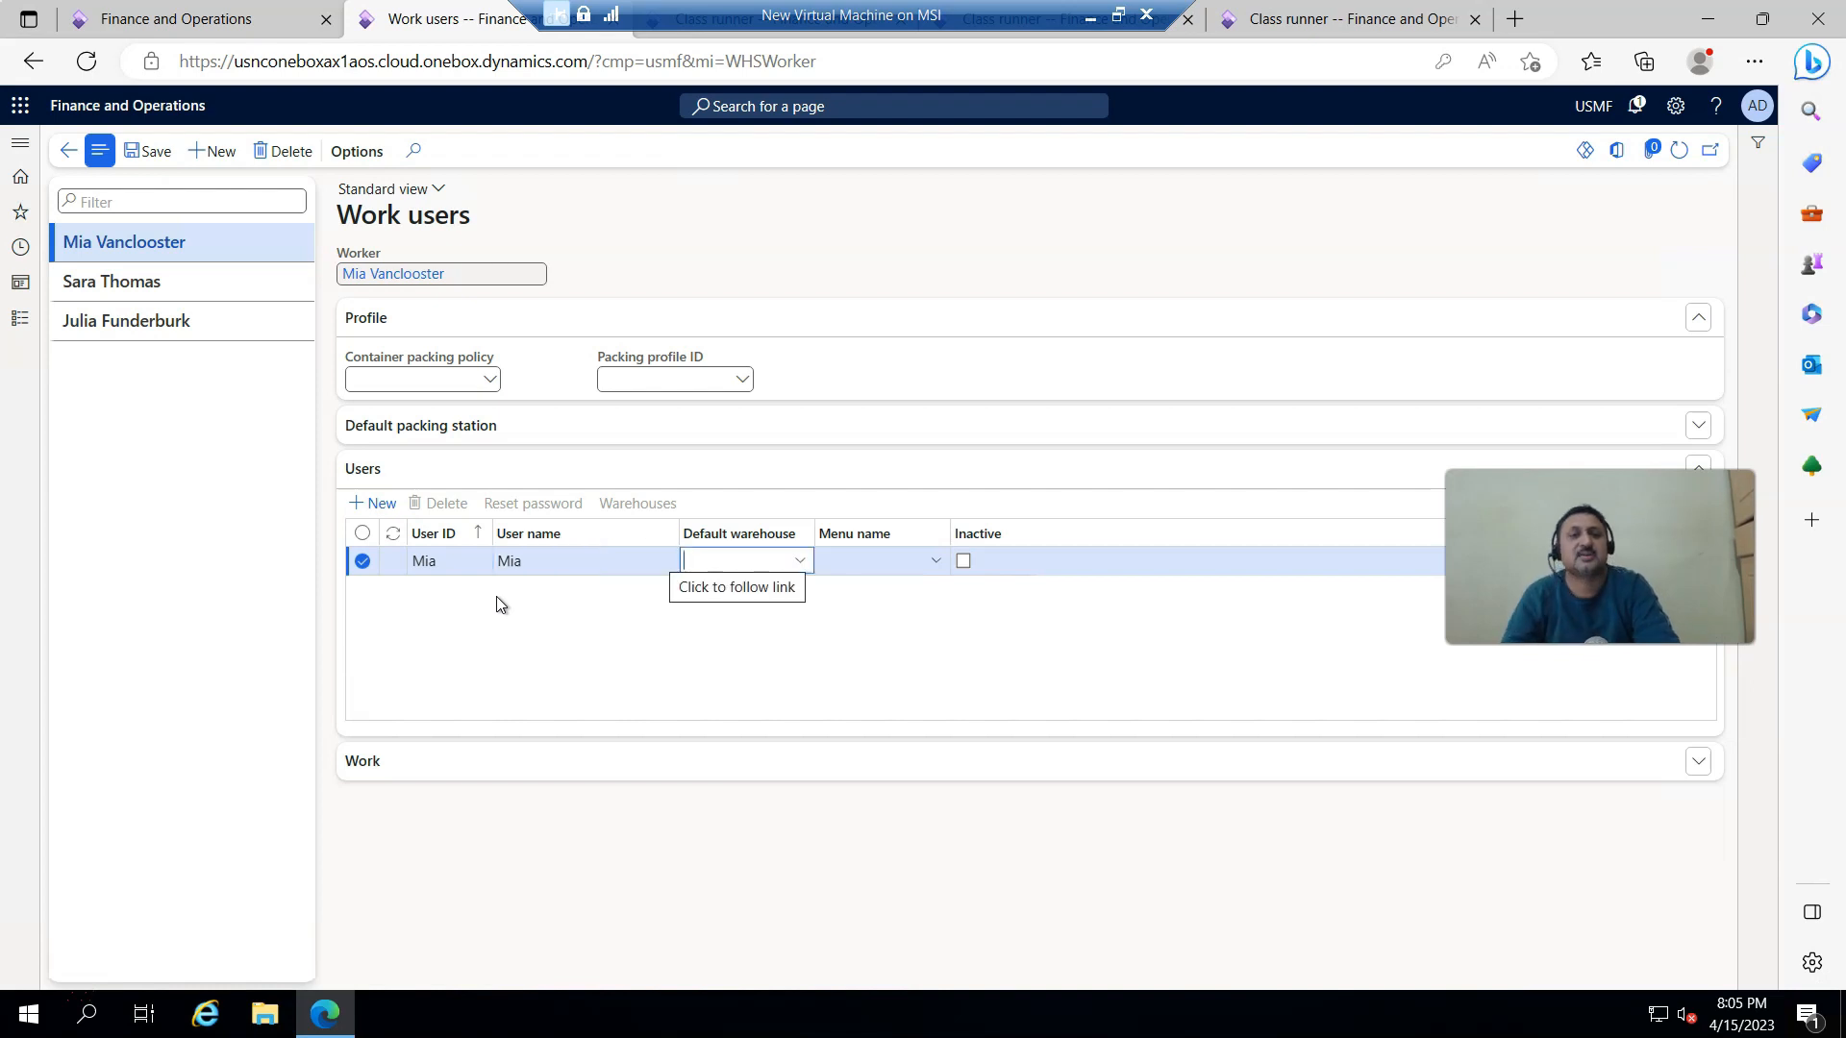
# - Set the user line's default warehouse to 24 and its menu name to Inbound
pyautogui.click(806, 569)
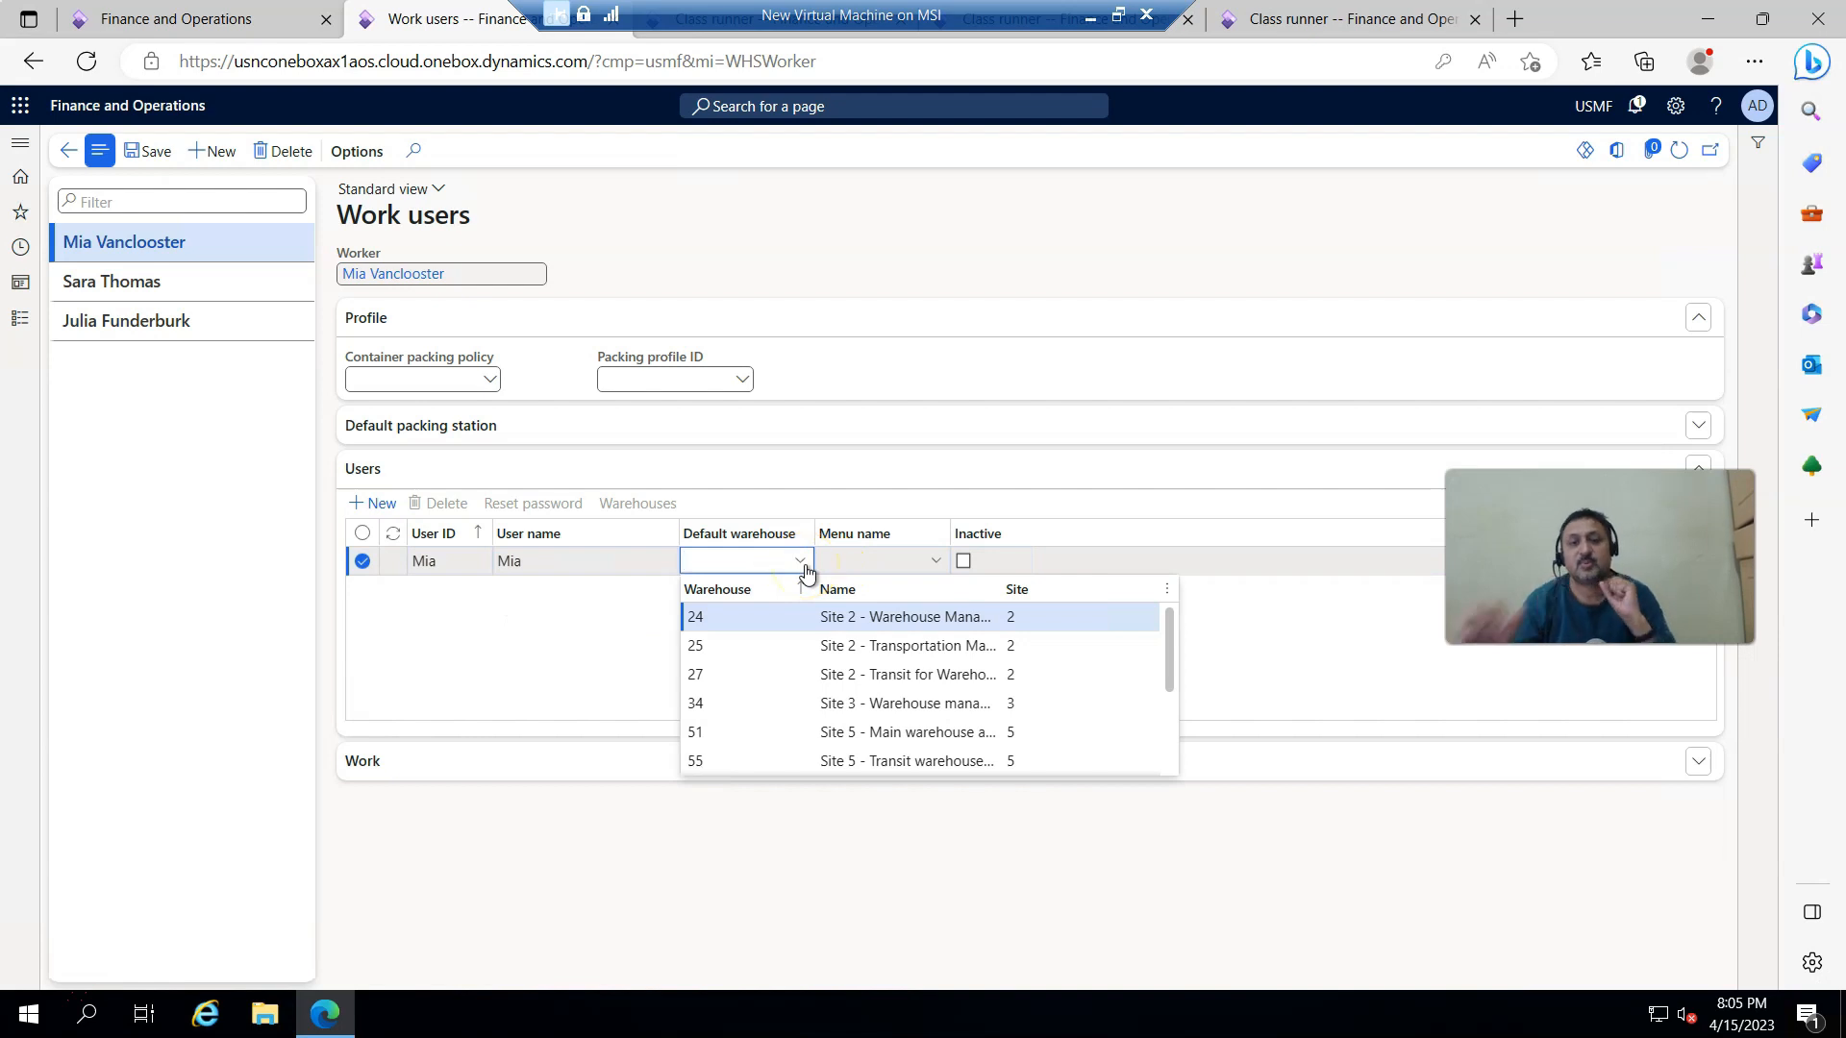
pyautogui.click(723, 616)
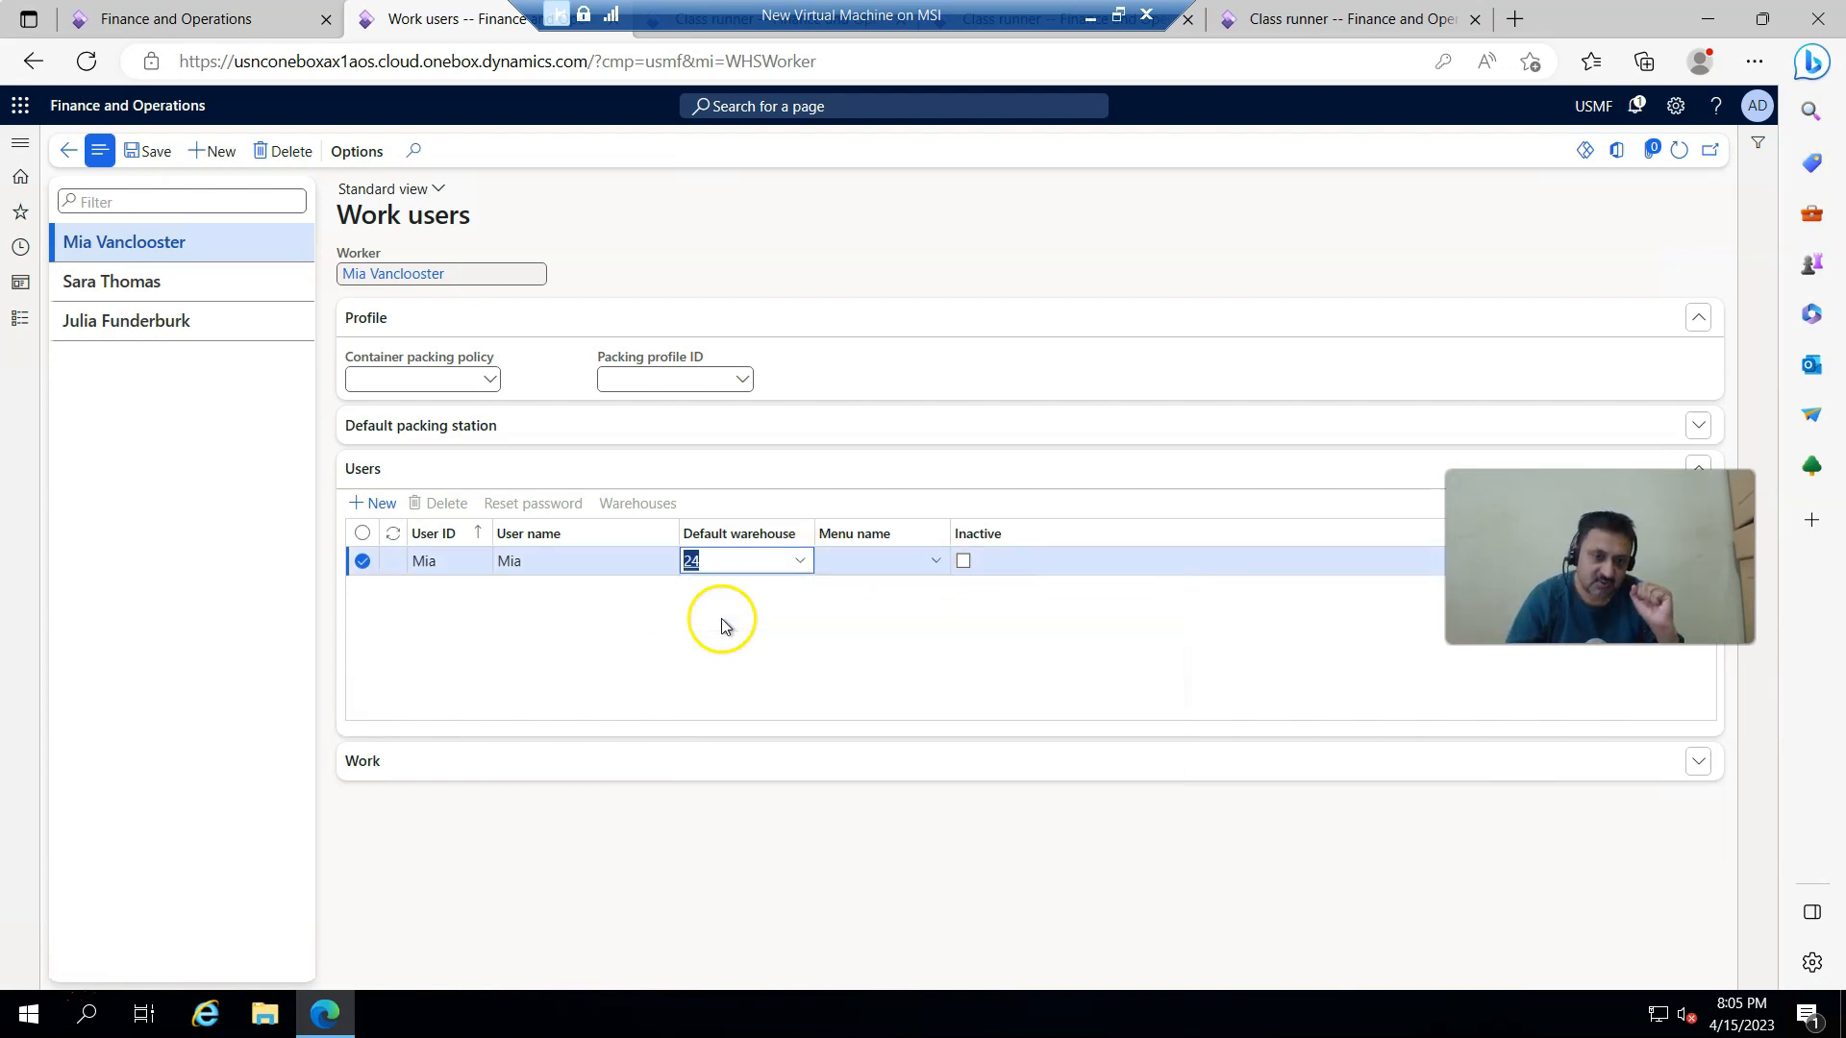
pyautogui.click(931, 561)
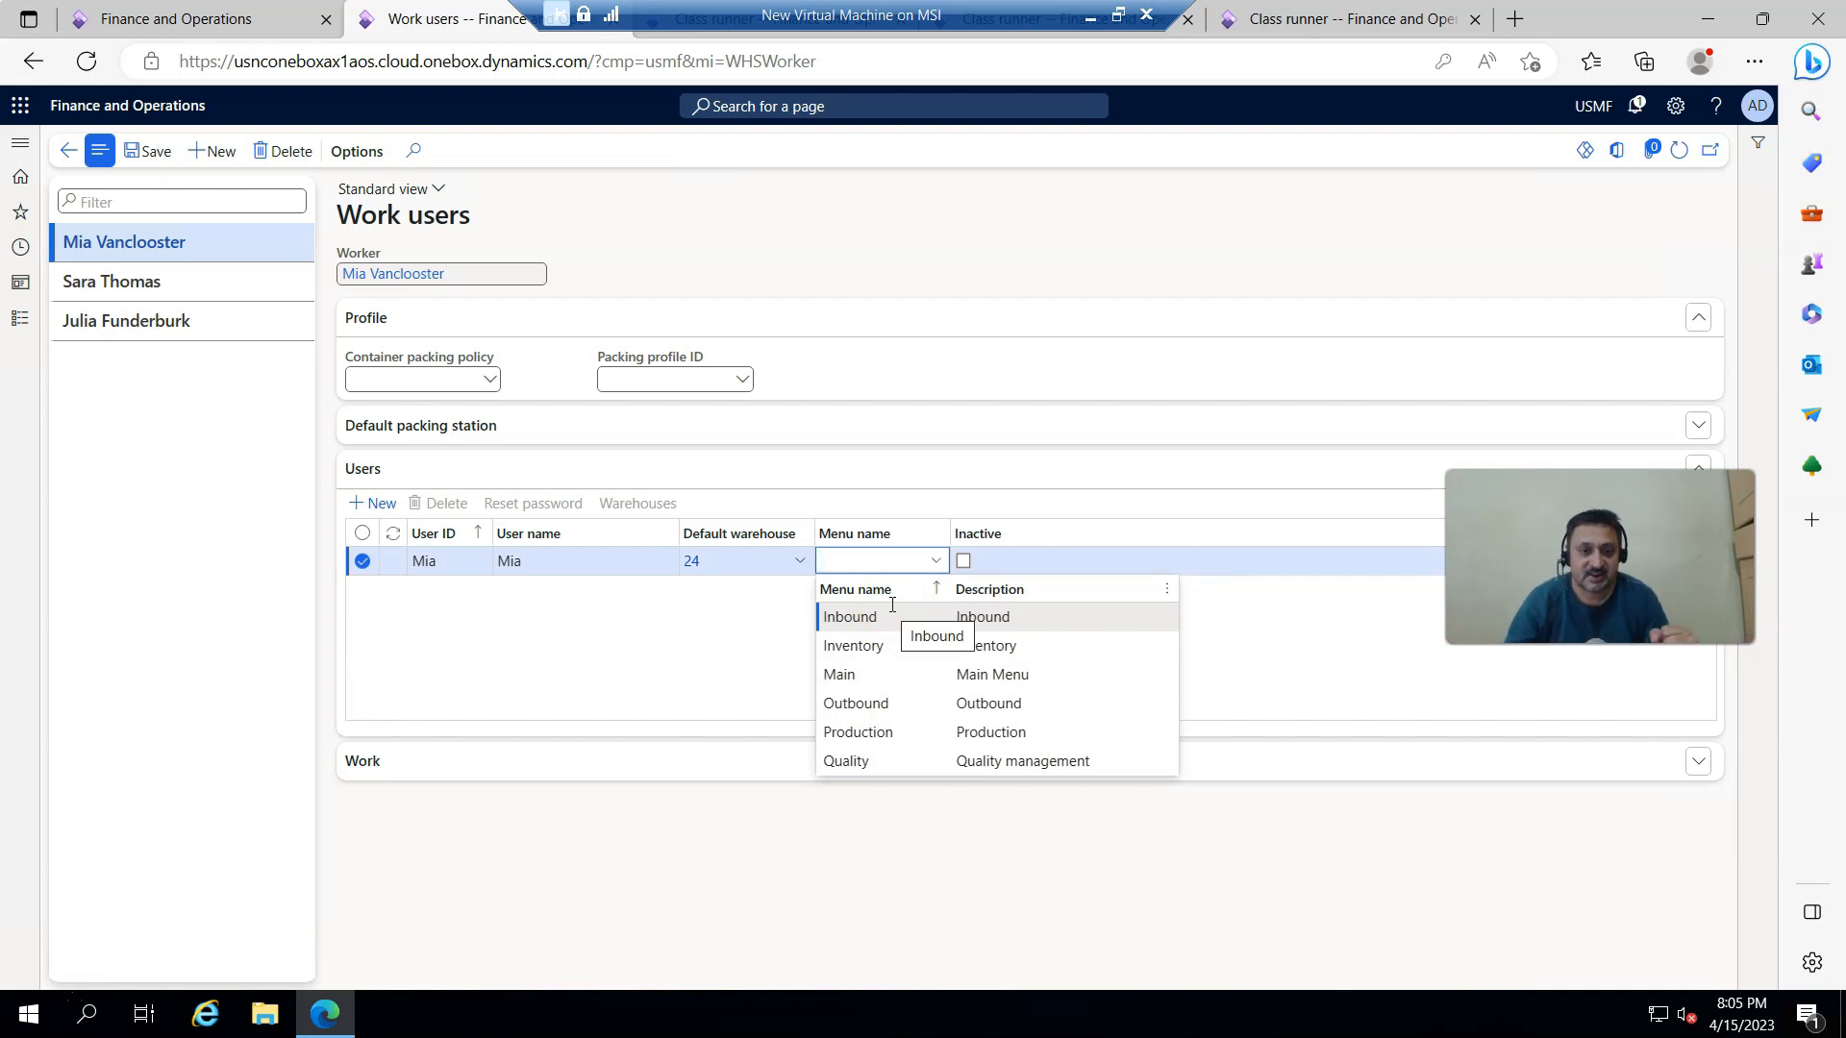
pyautogui.click(870, 618)
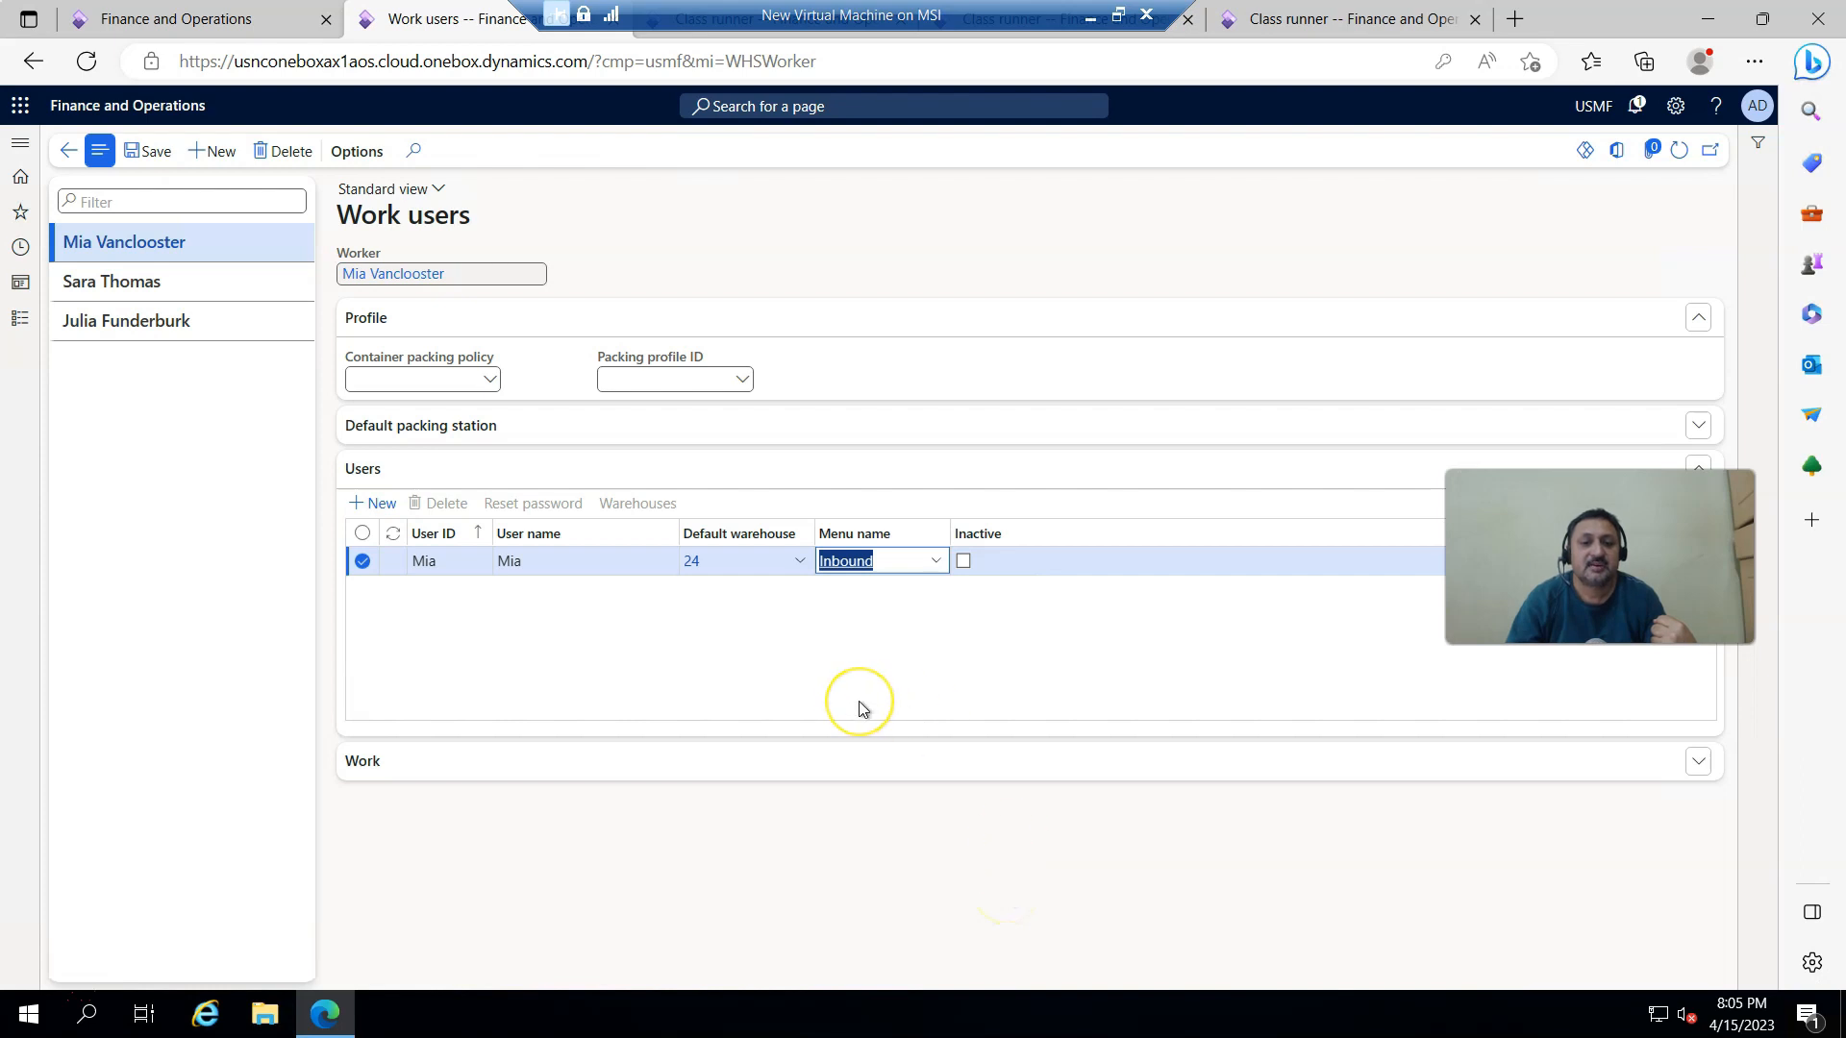
# - Save the new work user and set its account password with confirmation
pyautogui.click(163, 156)
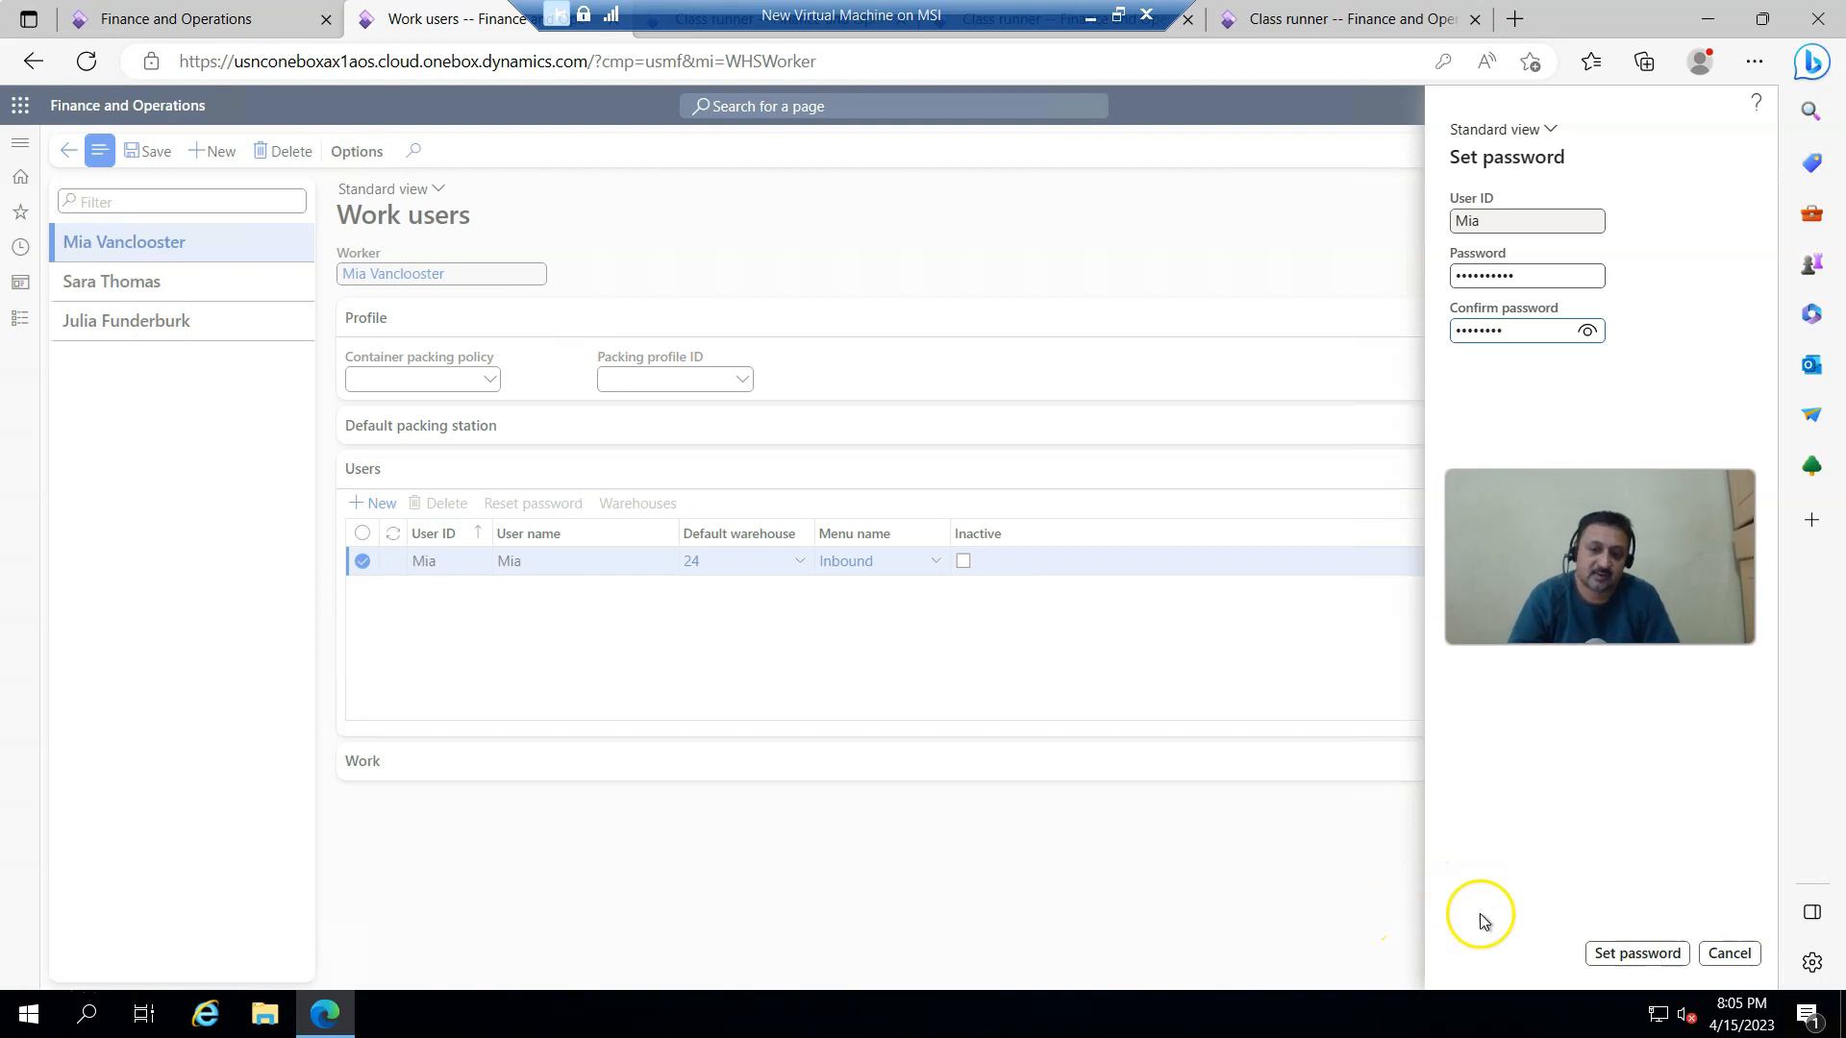
pyautogui.click(1630, 952)
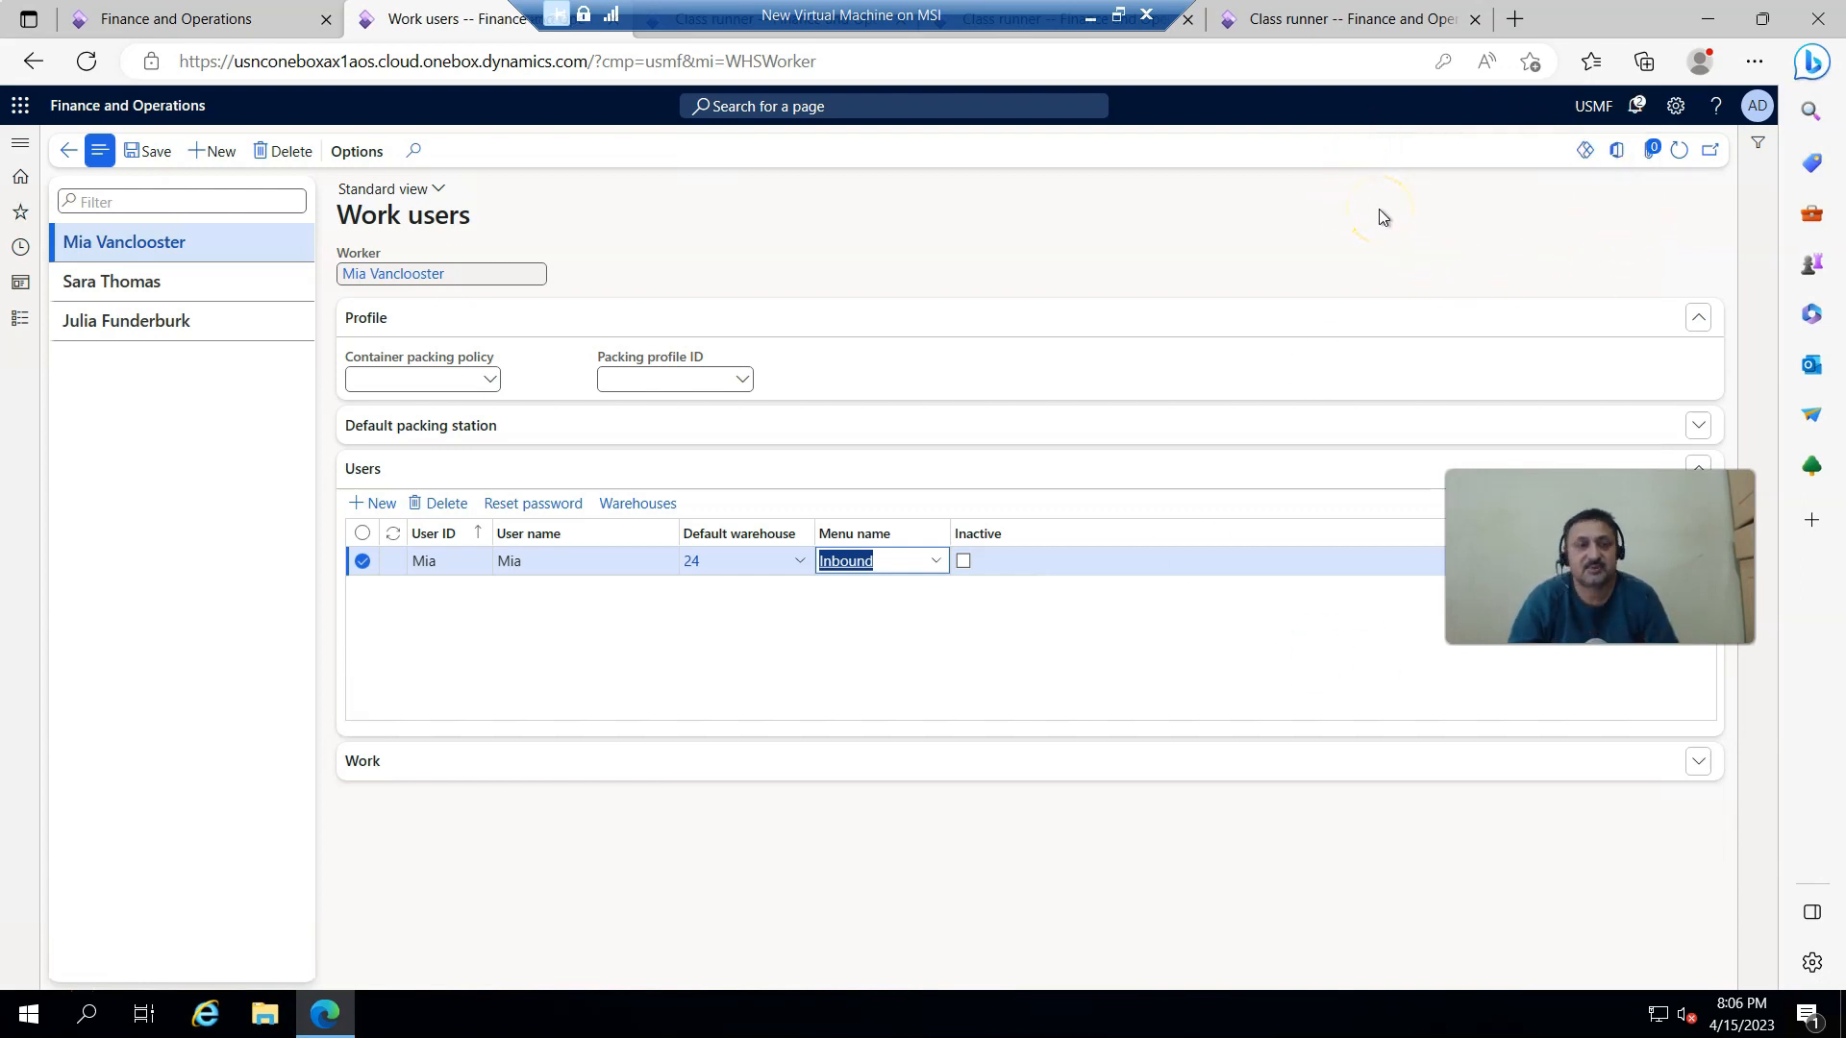
pyautogui.moveTo(882, 15); pyautogui.dragTo(1011, 16)
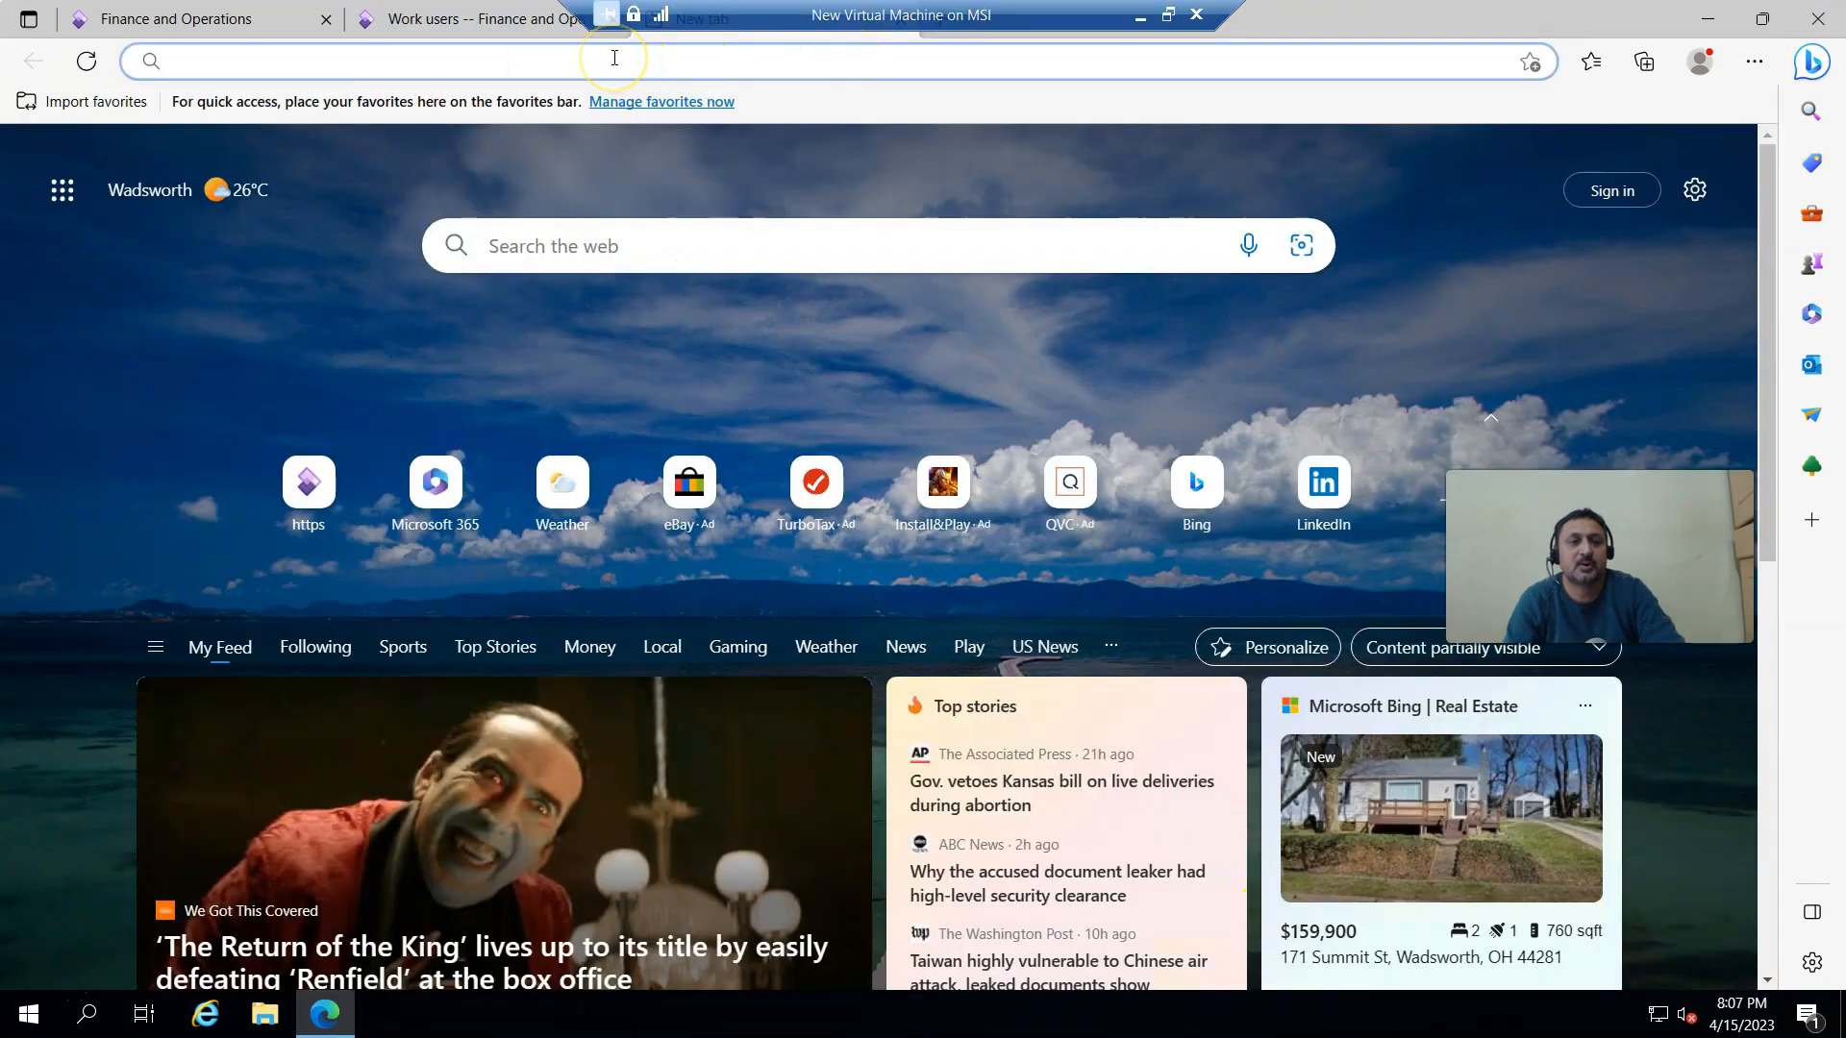
pyautogui.write('https://usnconeboxax1aos.cloud.onebox.dynamics.com/?mi=SysClassRunner&cls=WHSWorkExecuteForm')
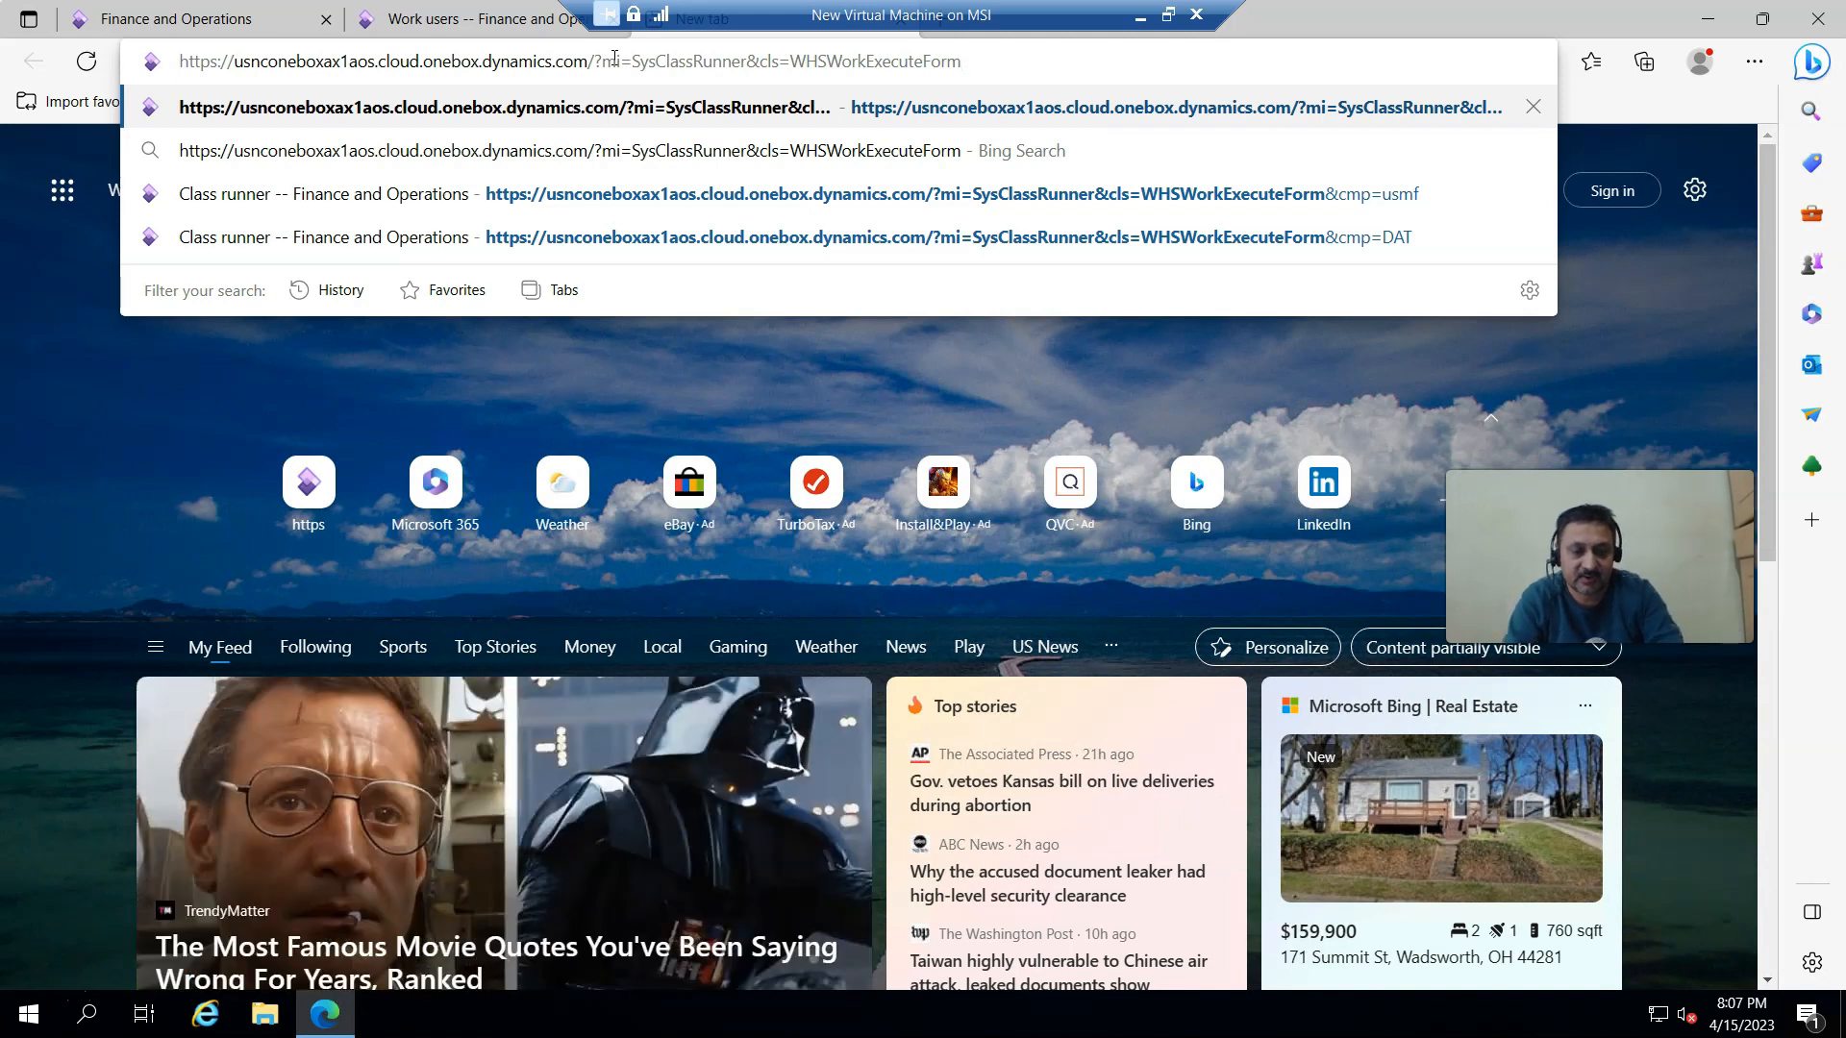
pyautogui.write('&cmp')
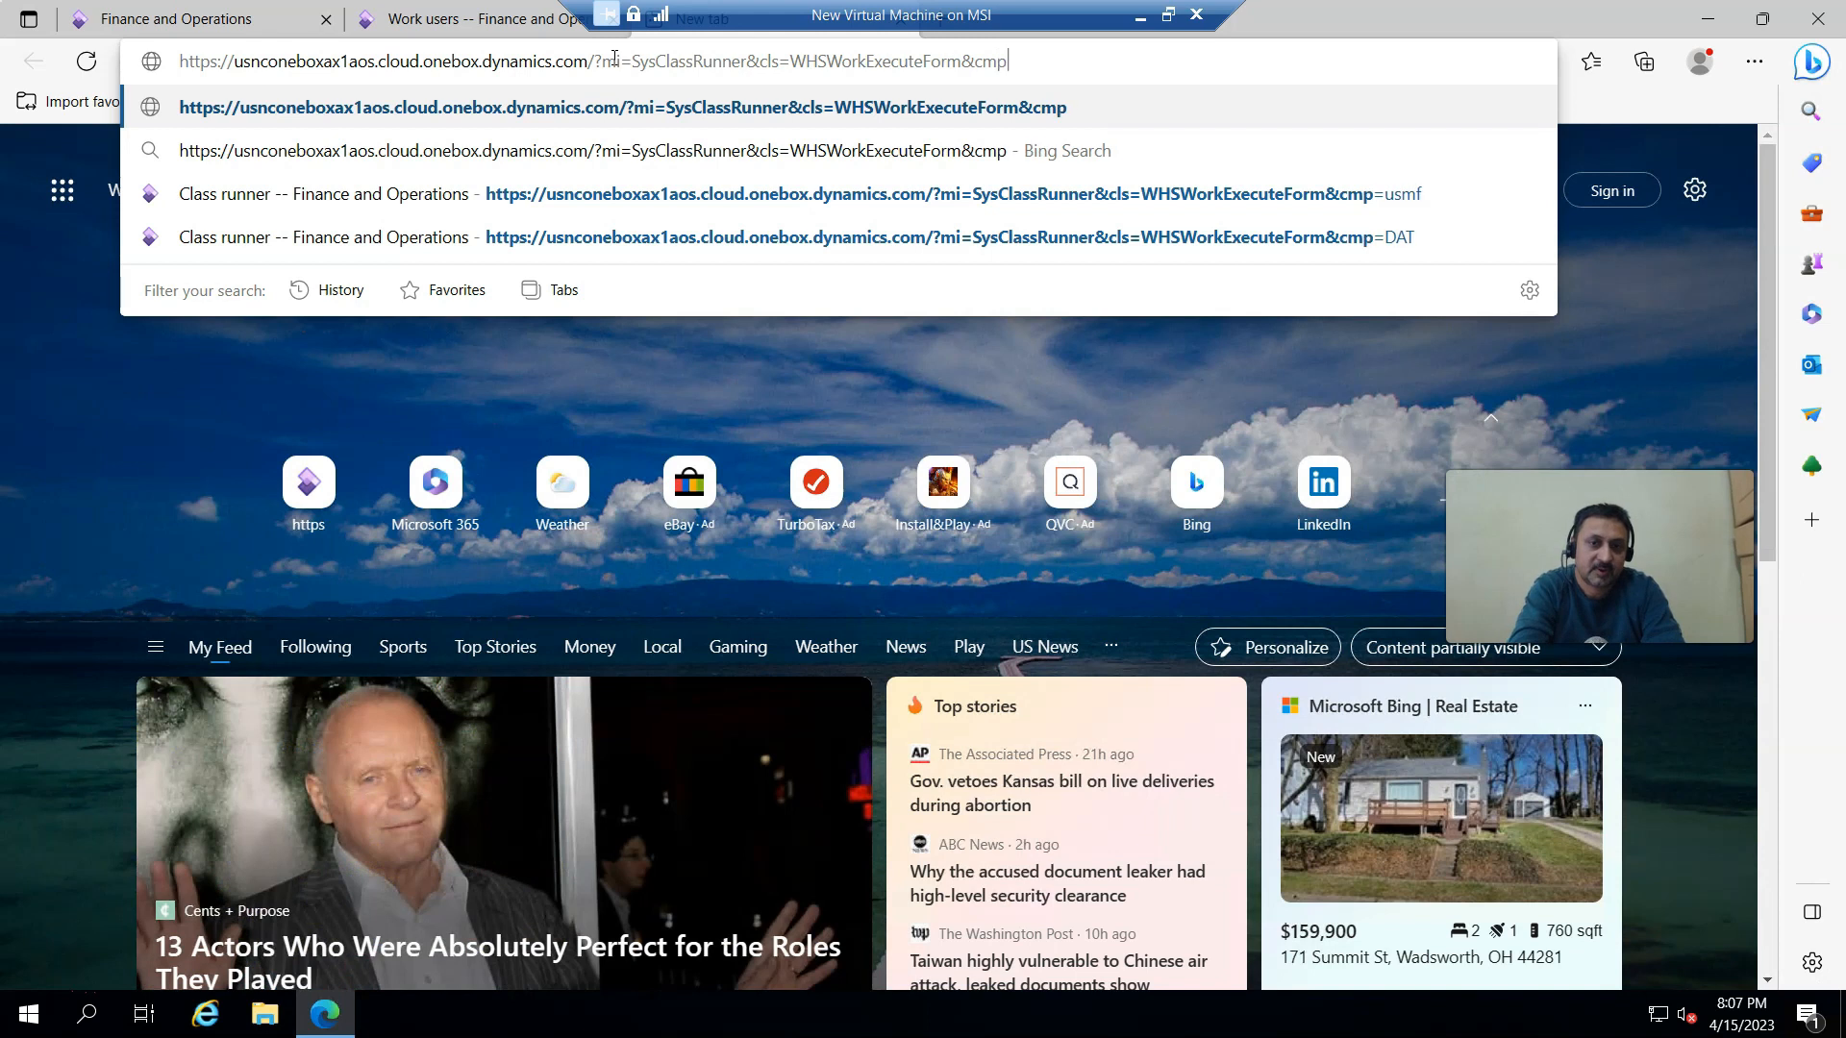
pyautogui.write('=usmf')
pyautogui.press('Return')
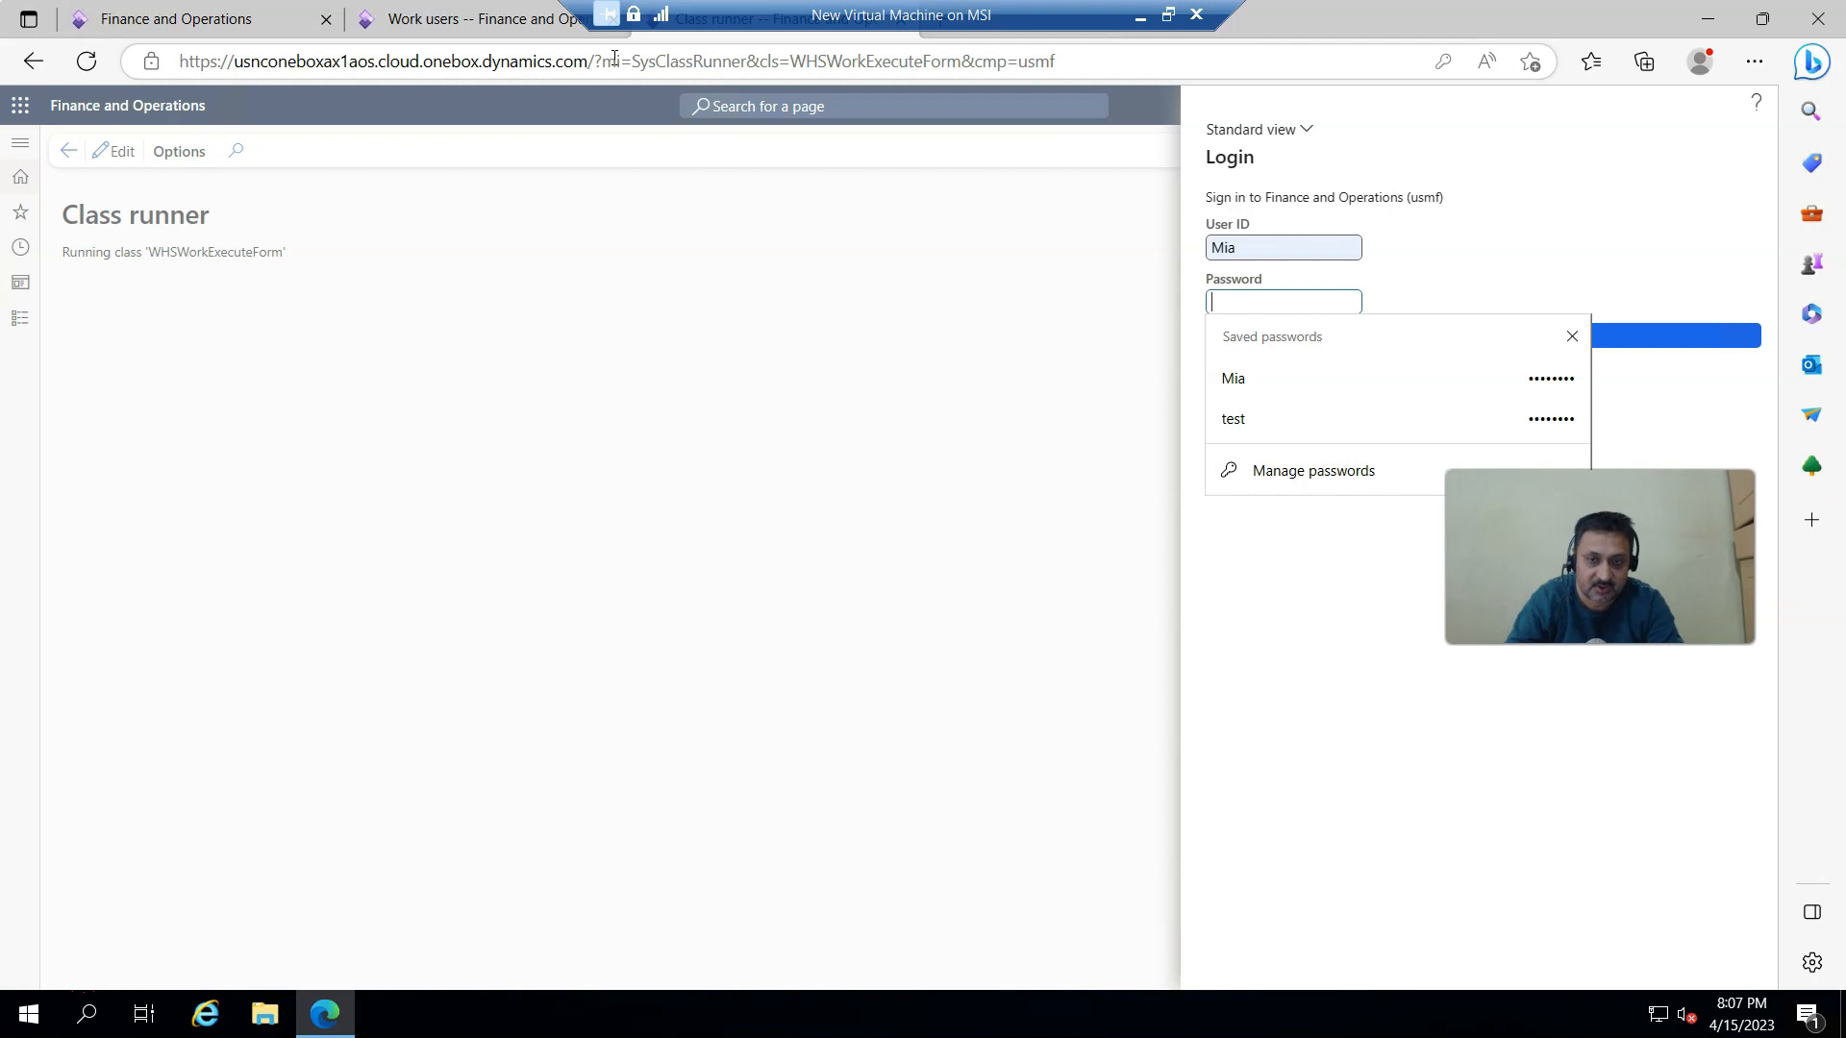
# - Log in to the usmf warehouse form with the new work user's ID and account password
pyautogui.click(1260, 246)
pyautogui.press('BackSpace')
pyautogui.press('BackSpace')
pyautogui.press('BackSpace')
pyautogui.write('Mia')
pyautogui.press('Tab')
pyautogui.write('********')
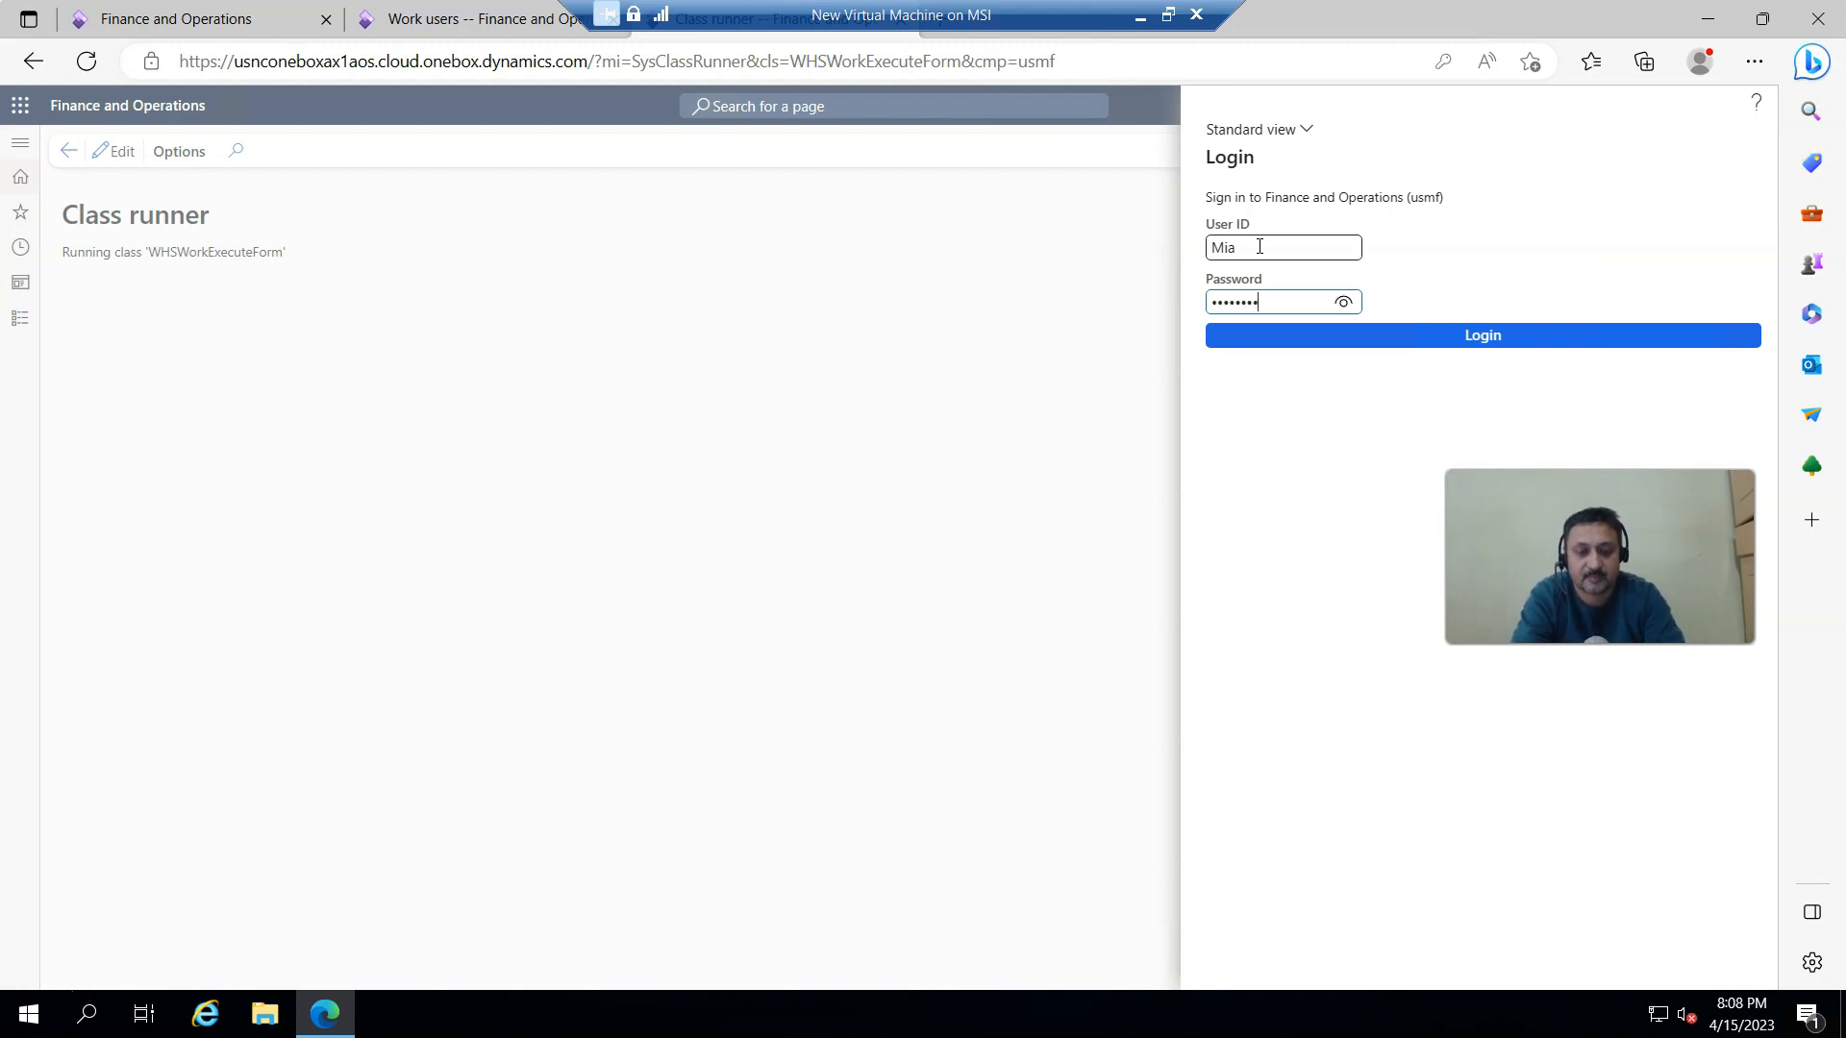
pyautogui.click(1346, 335)
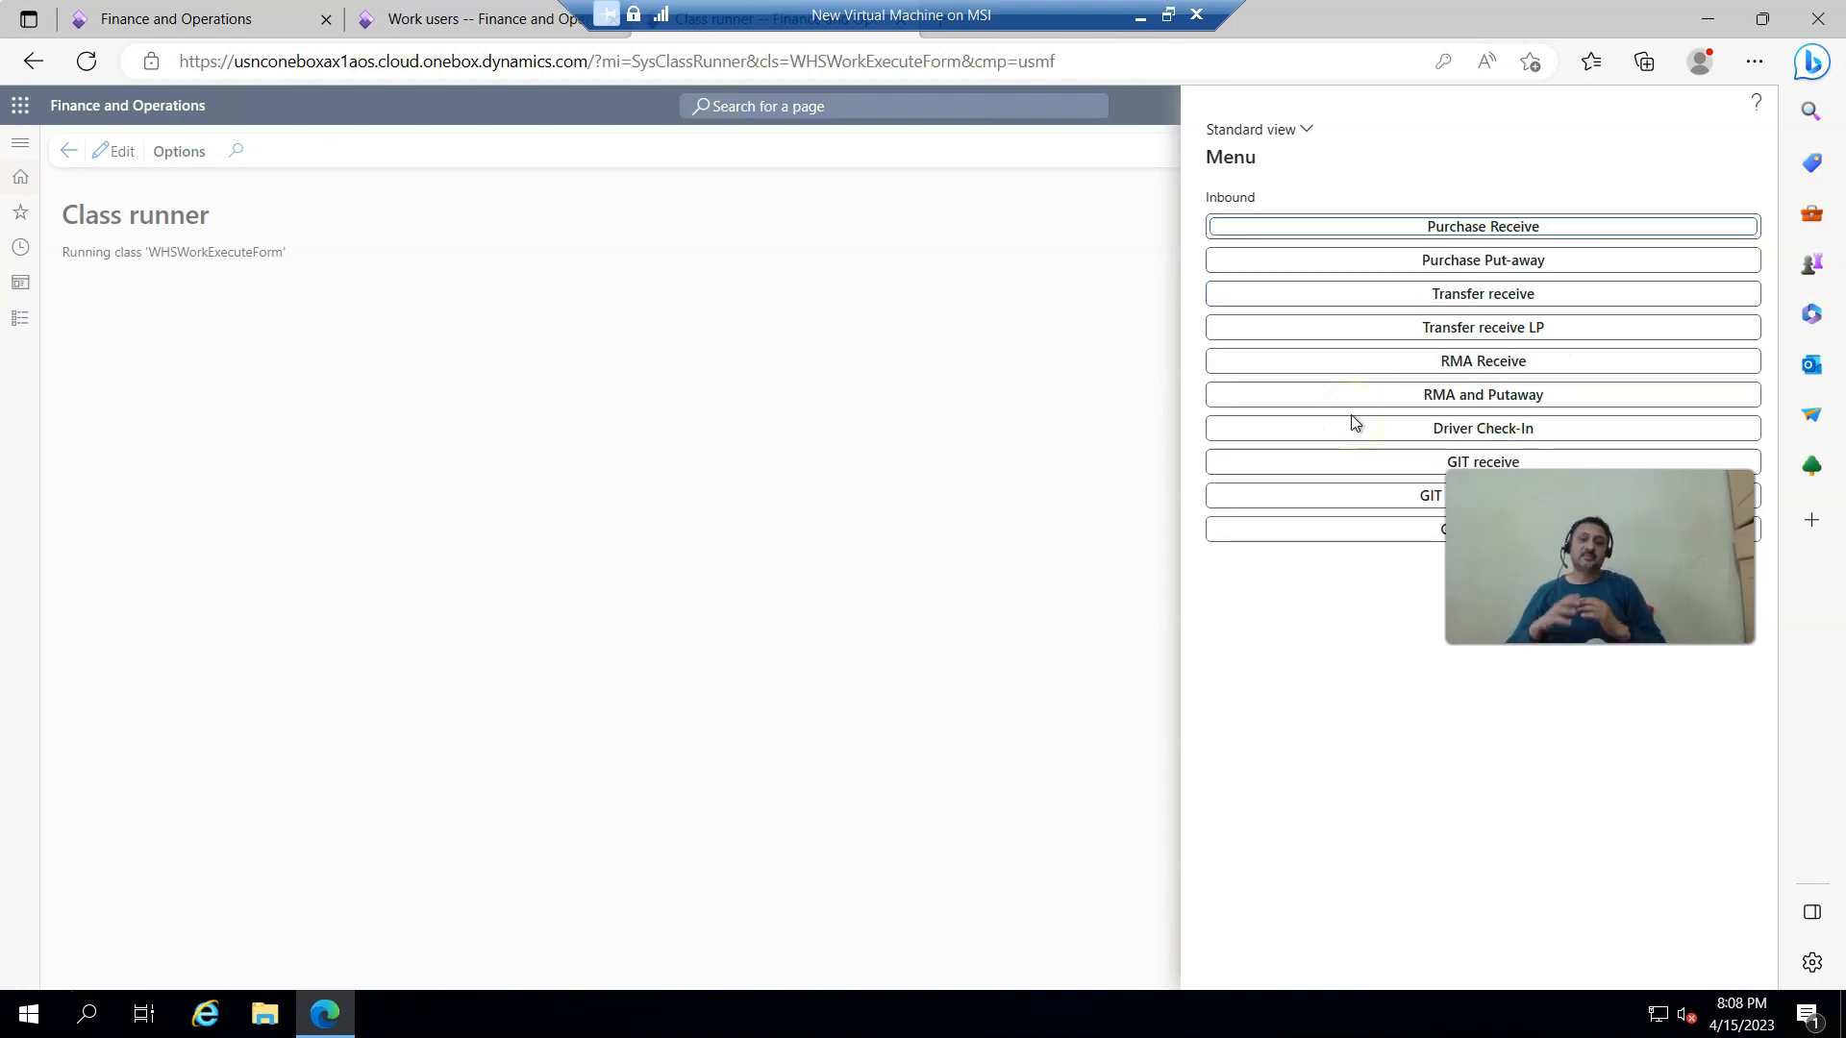